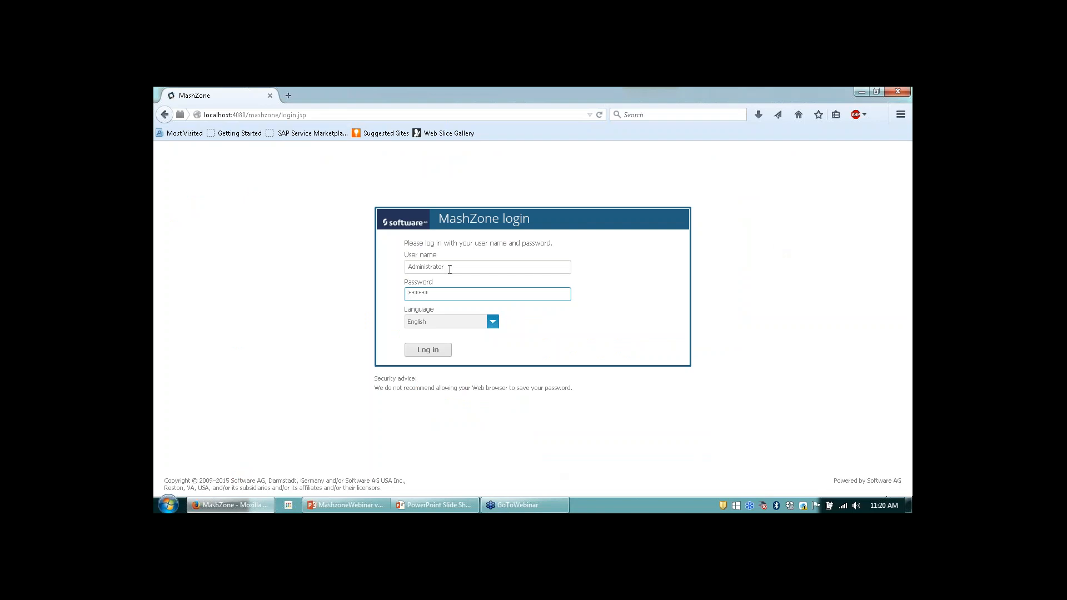
Replace the prefilled user name with the account's own user name and log in to MashZone
left_click_drag(450, 269, 388, 271)
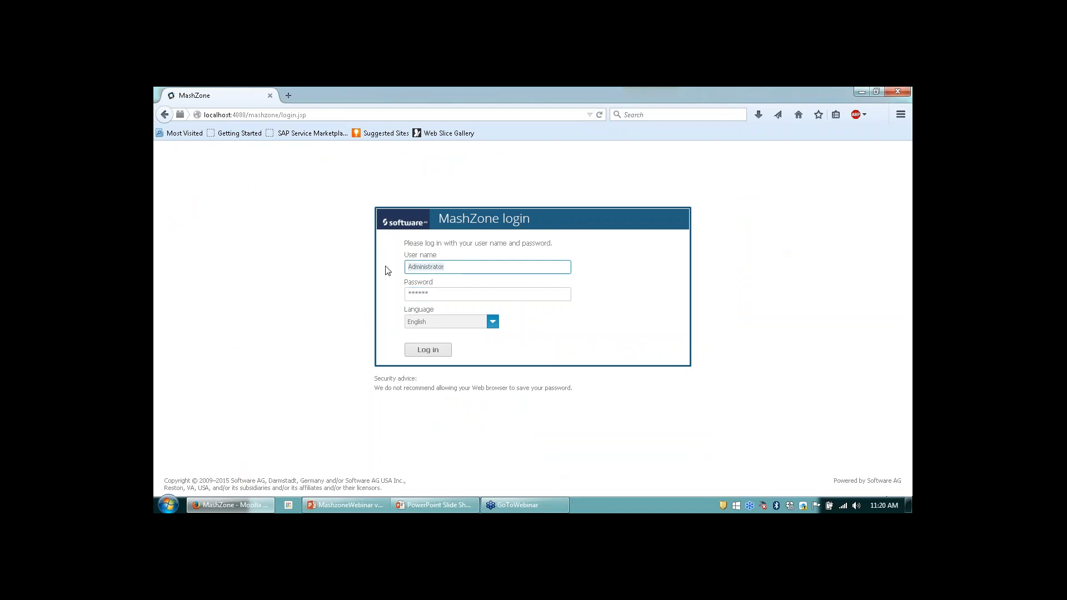
type("saiv")
left_click(420, 350)
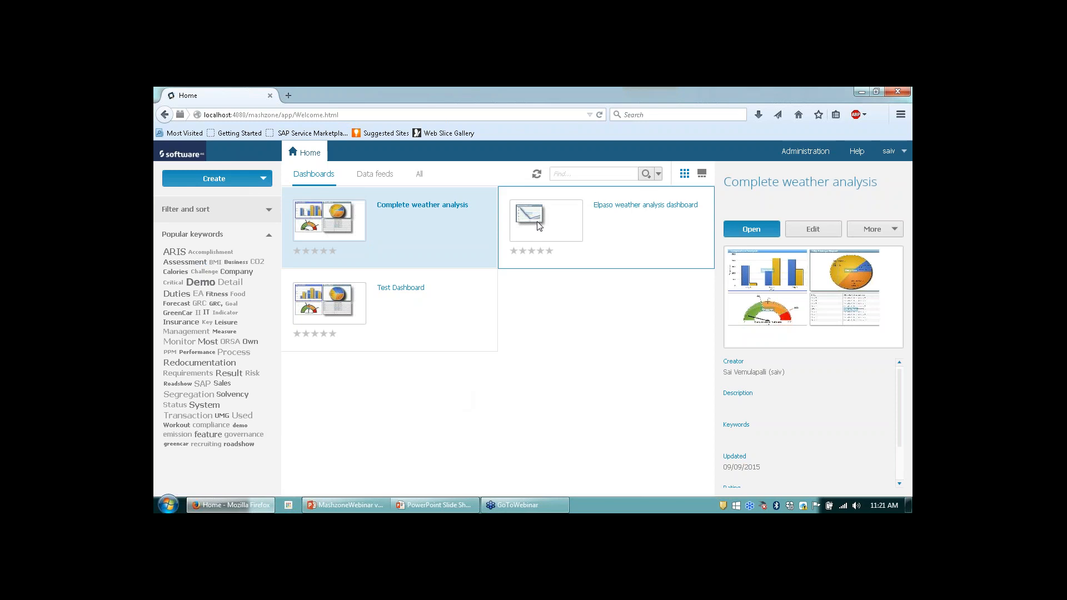
Open the "Temperature monitoring report" data feed for editing in the feed editor
left_click(224, 181)
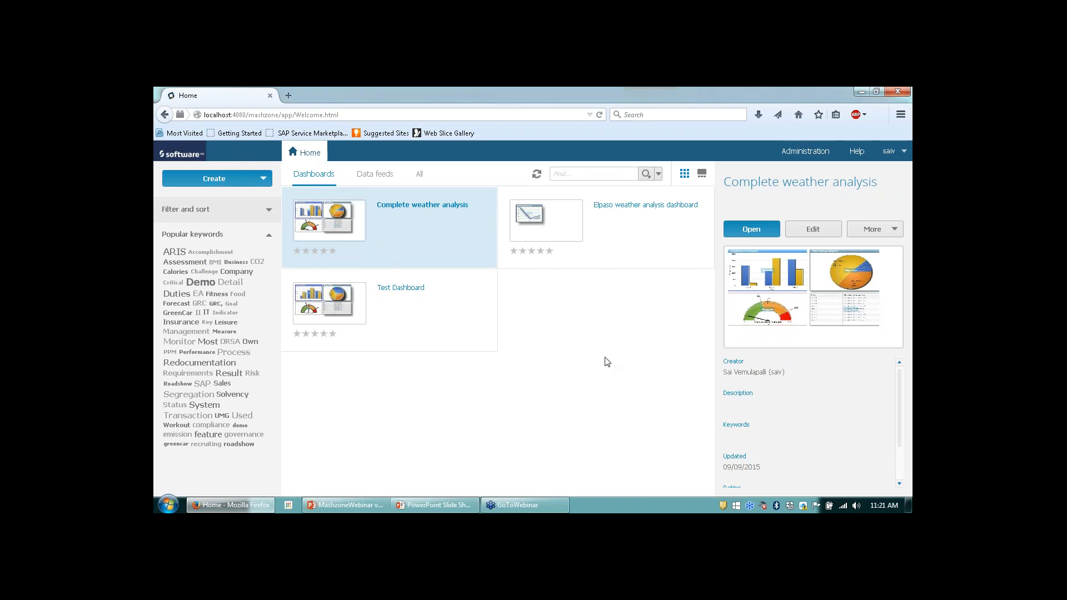
left_click(382, 176)
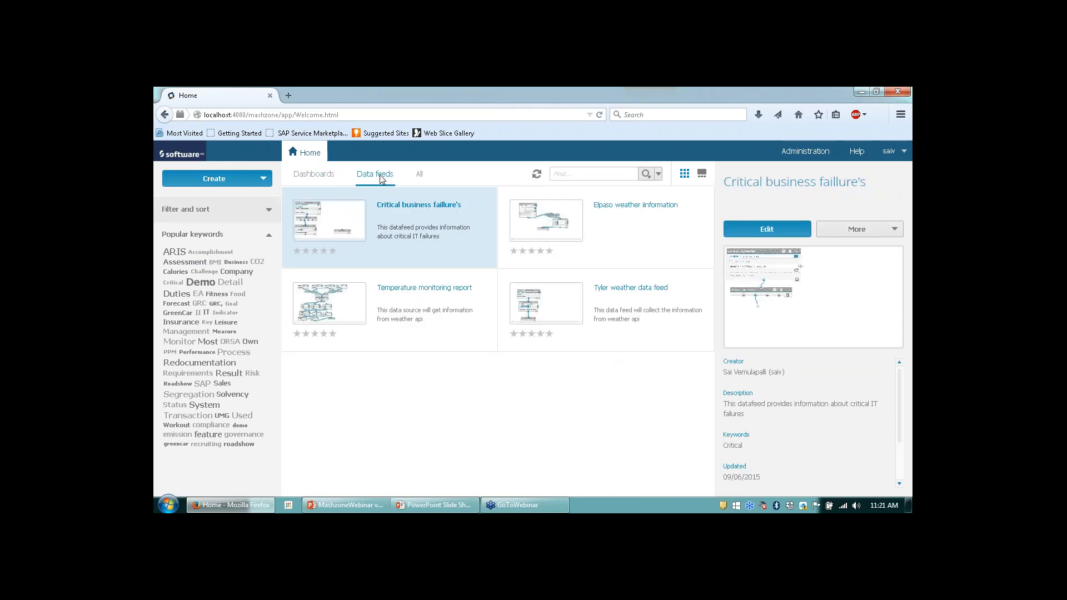
left_click(332, 303)
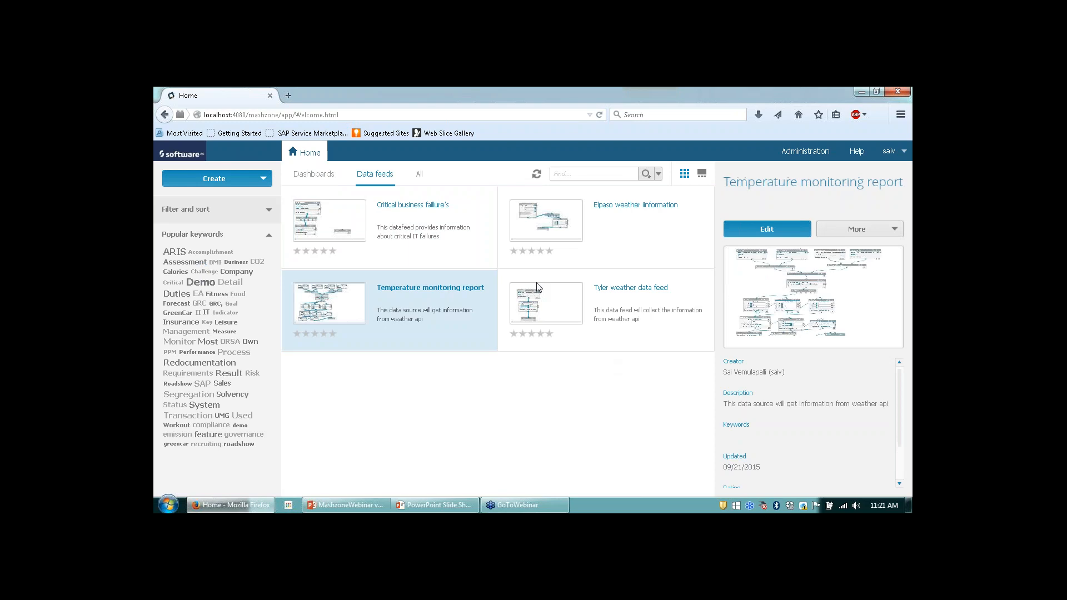
left_click(750, 229)
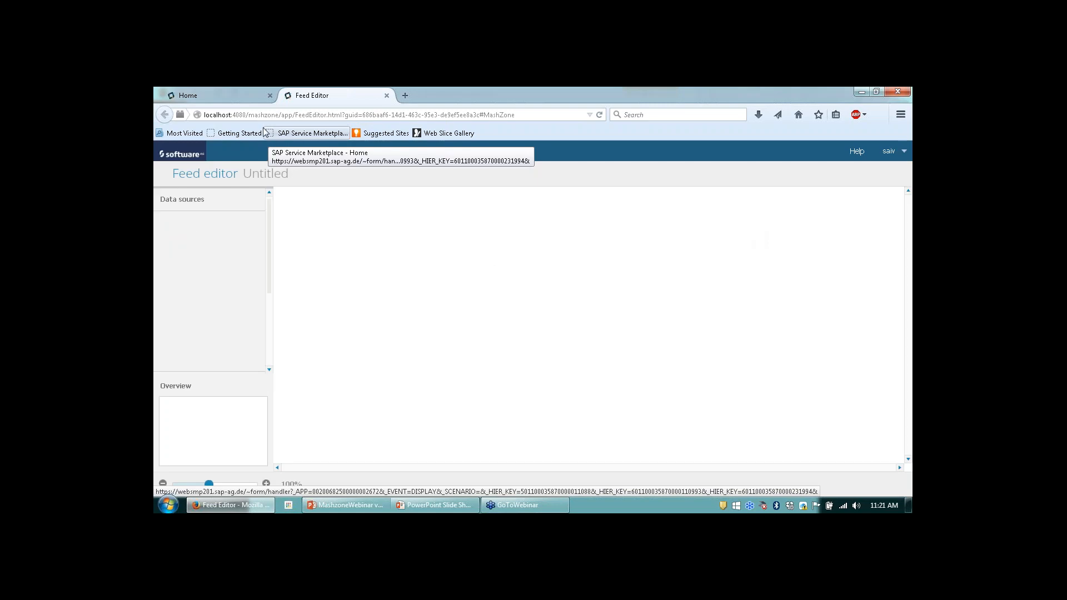
left_click(242, 92)
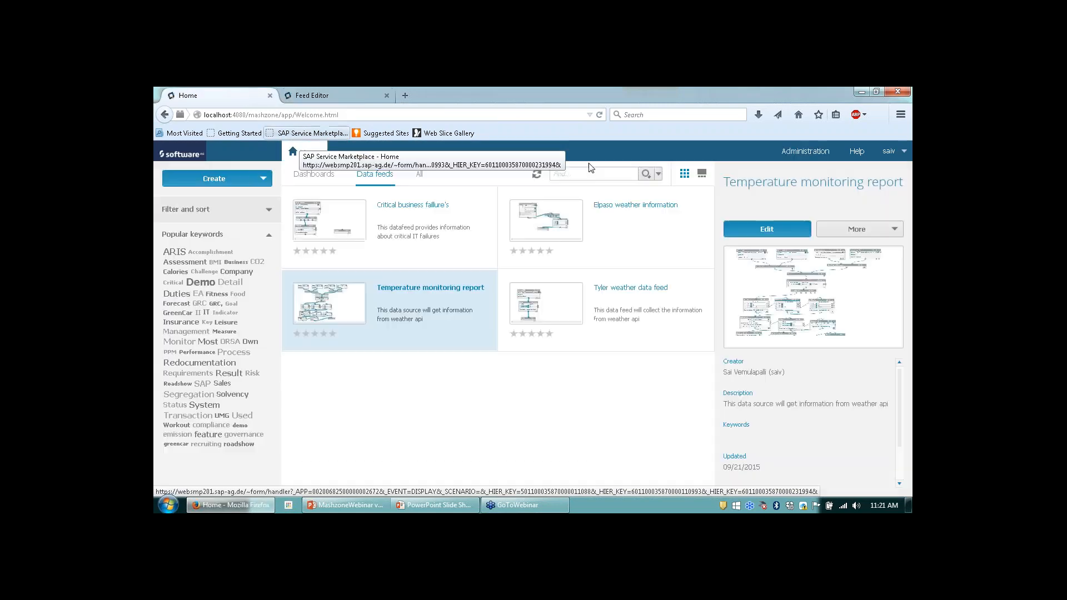
left_click(350, 97)
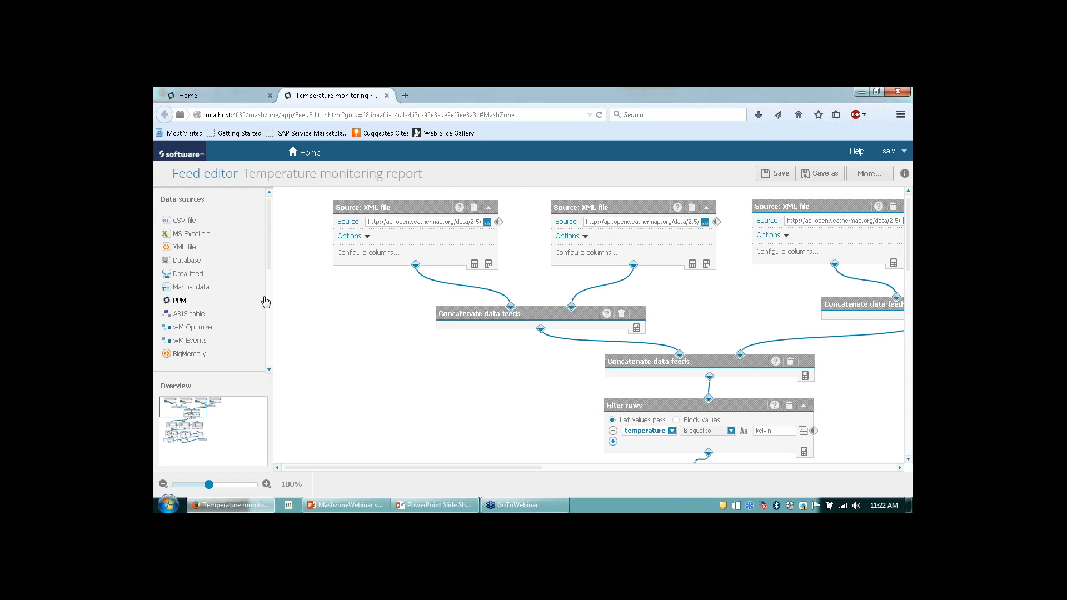
Look through the data sources and operator categories available for building a data feed
scroll(268, 225, "down", 2)
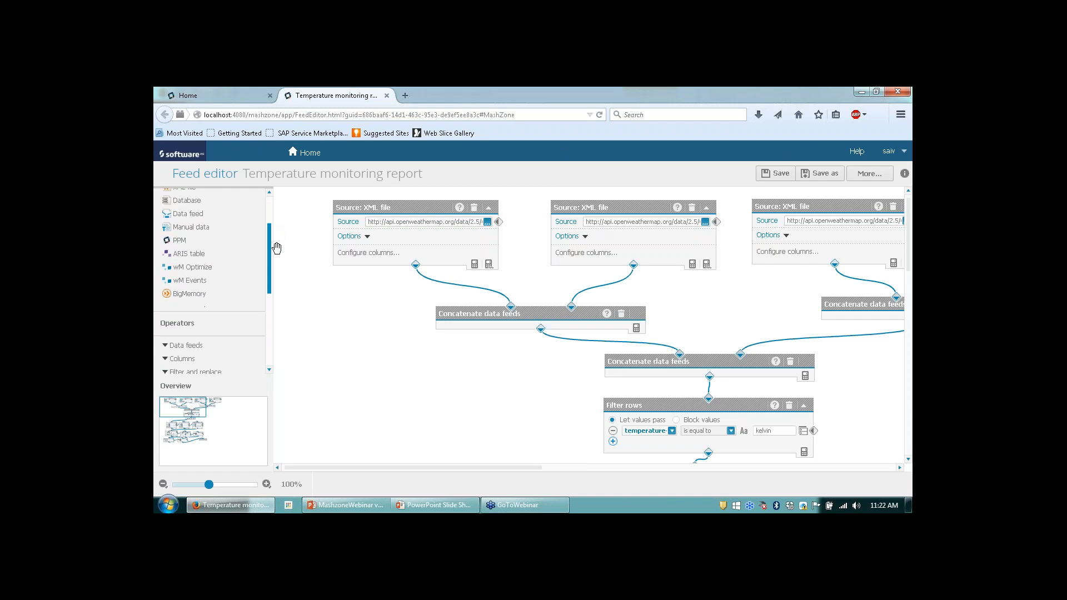
scroll(277, 248, "down", 2)
left_click_drag(277, 255, 276, 298)
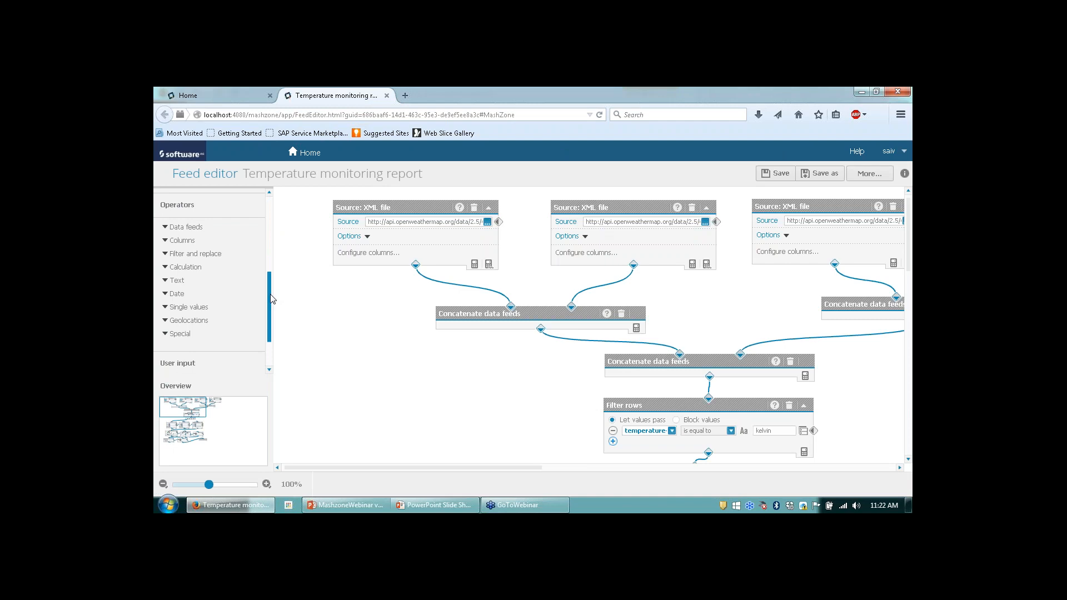
left_click_drag(271, 299, 281, 238)
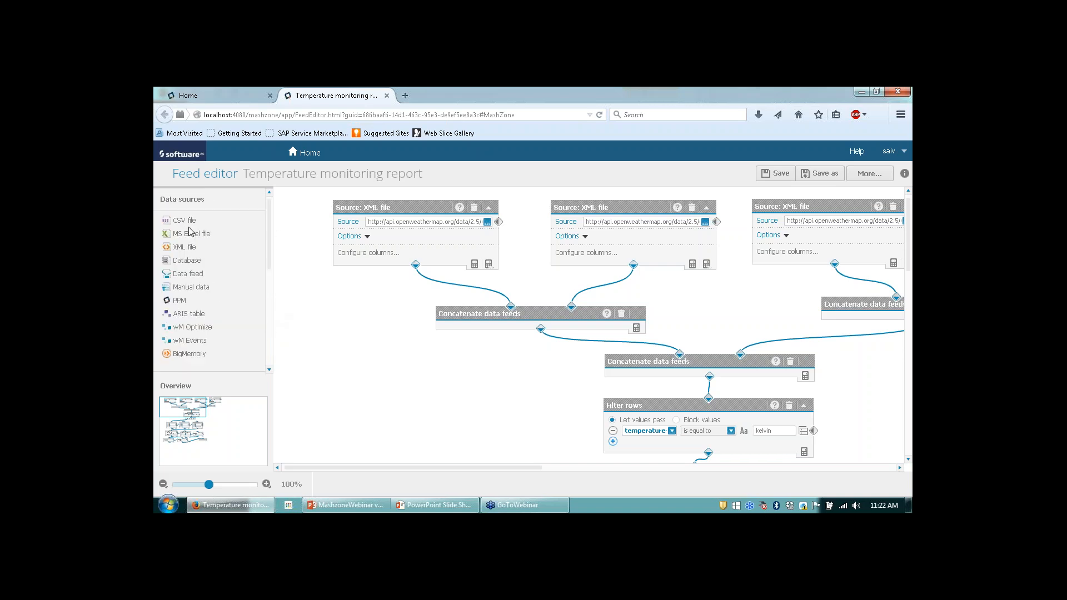
scroll(188, 240, "down", 8)
scroll(188, 240, "up", 7)
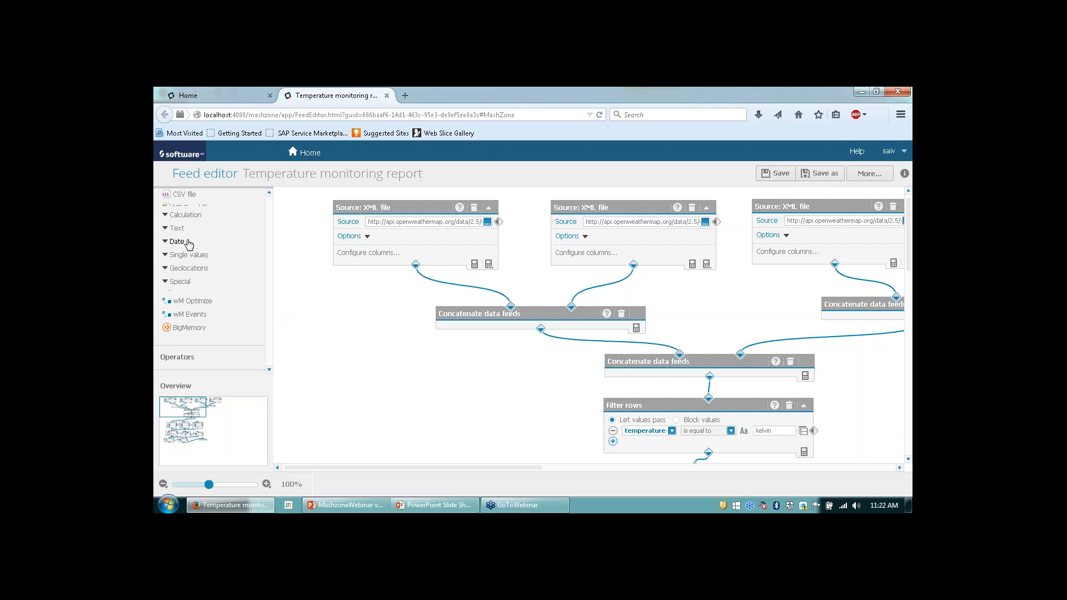
scroll(189, 245, "up", 2)
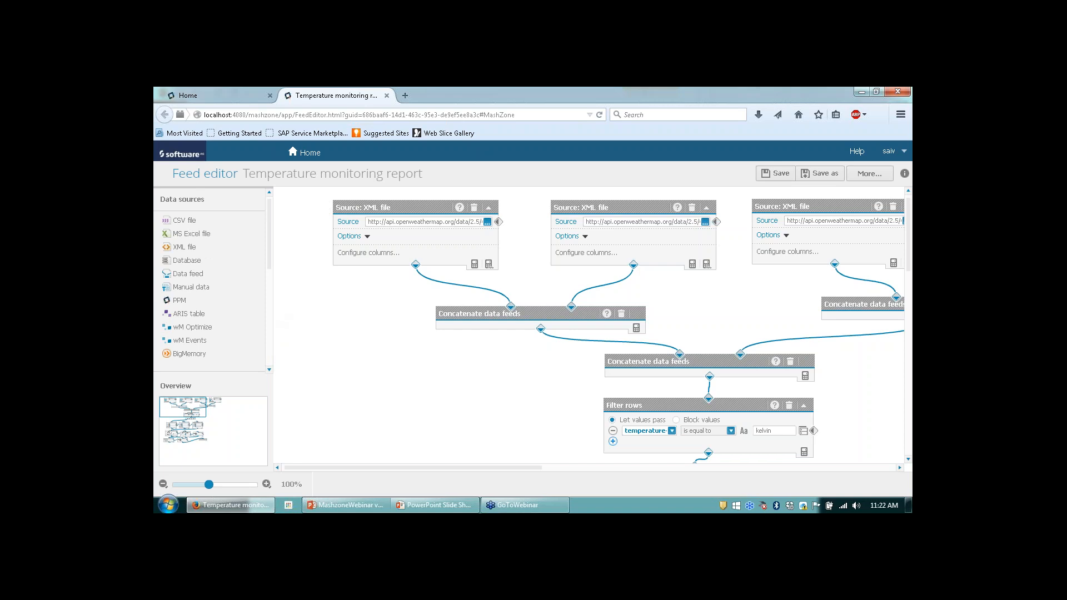
Calculate the final "Concatenate data feeds" operator that combines the XML weather sources and review its result columns
left_click(409, 207)
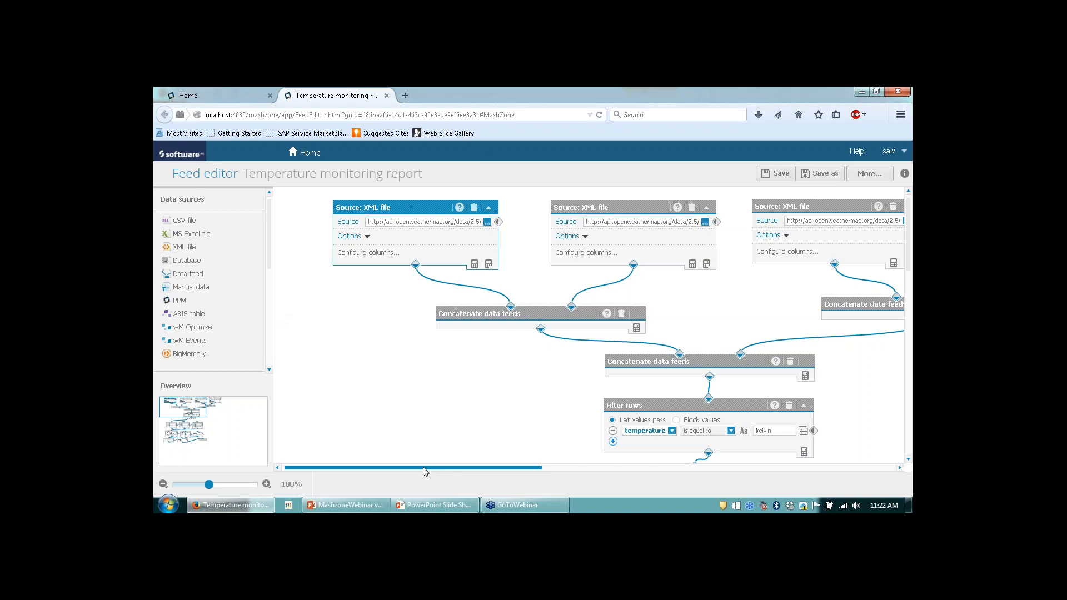
left_click_drag(423, 468, 470, 464)
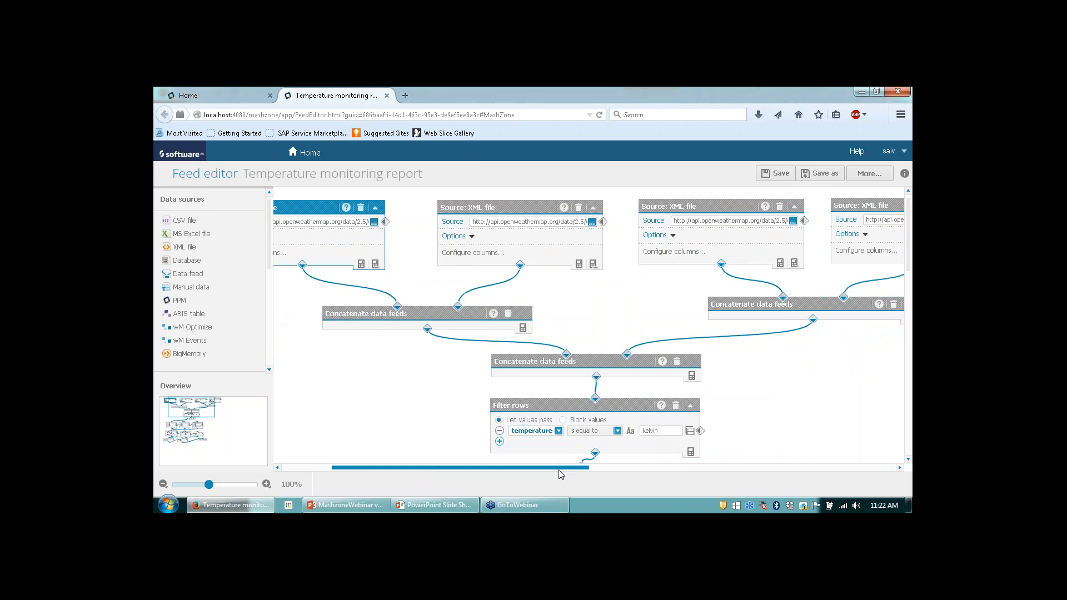
mouse_move(560, 471)
left_mouse_down()
mouse_move(519, 479)
mouse_move(549, 477)
left_mouse_up()
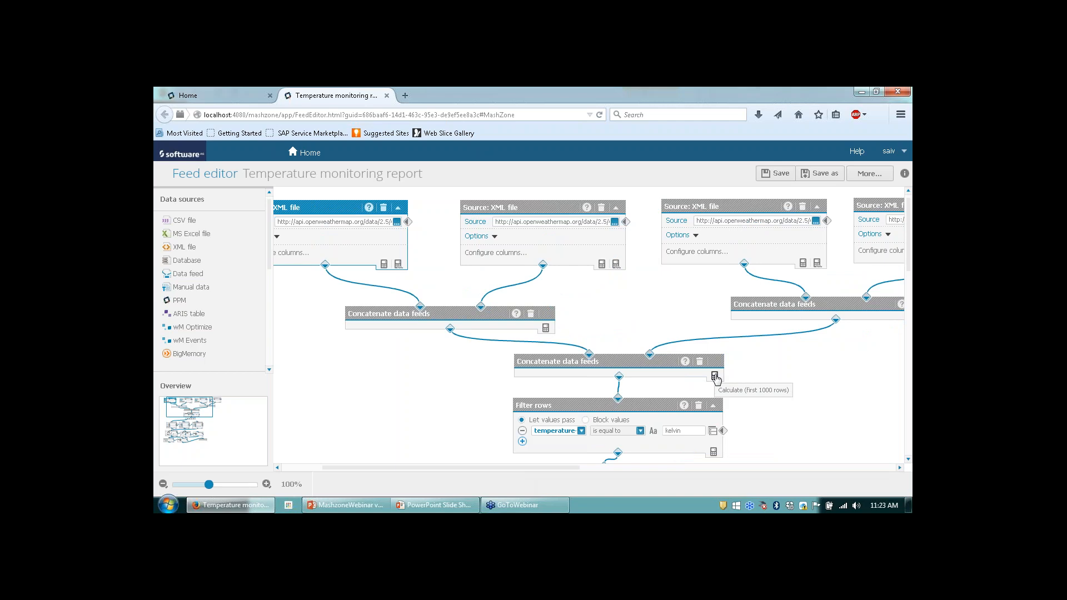
left_click(715, 377)
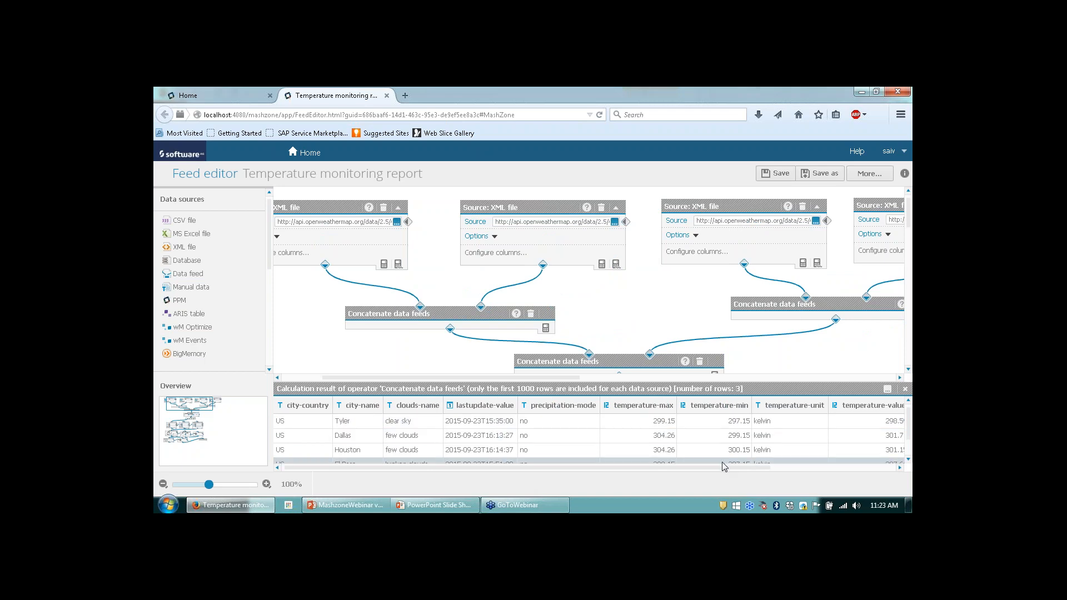
left_click_drag(672, 470, 736, 472)
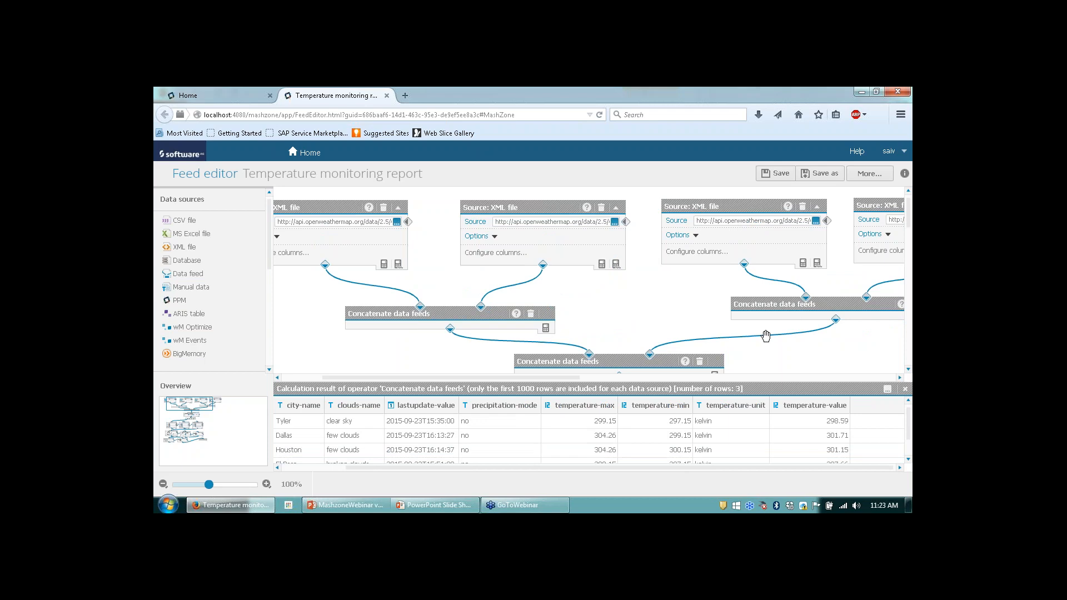
Examine the feed's processing chain from the row filter through the arithmetic, text replacement, average and rounding operators to the output
scroll(765, 335, "down", 1)
scroll(765, 336, "down", 3)
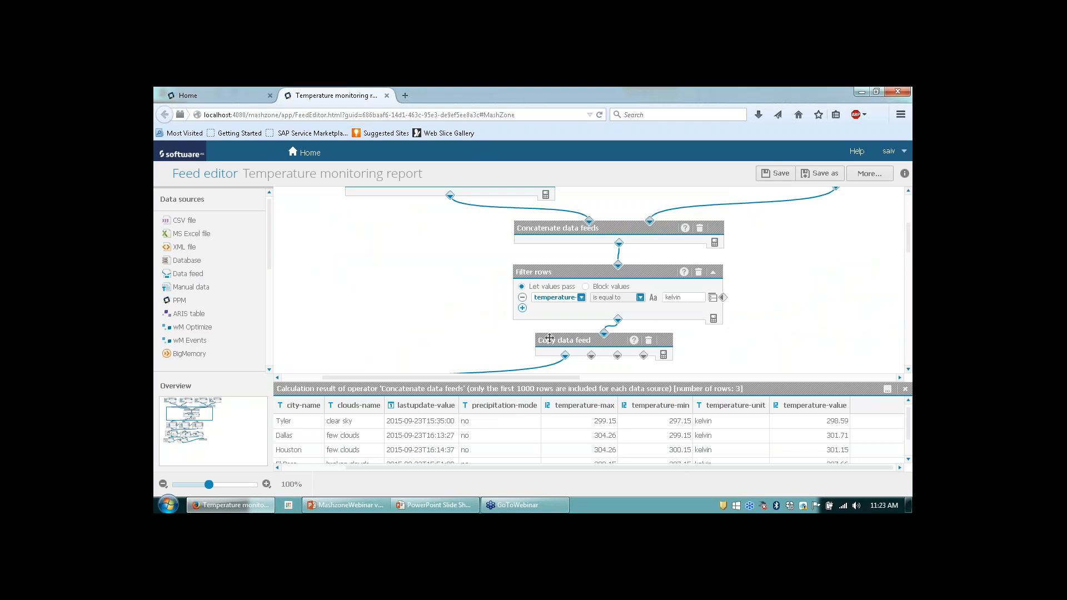
scroll(710, 318, "down", 1)
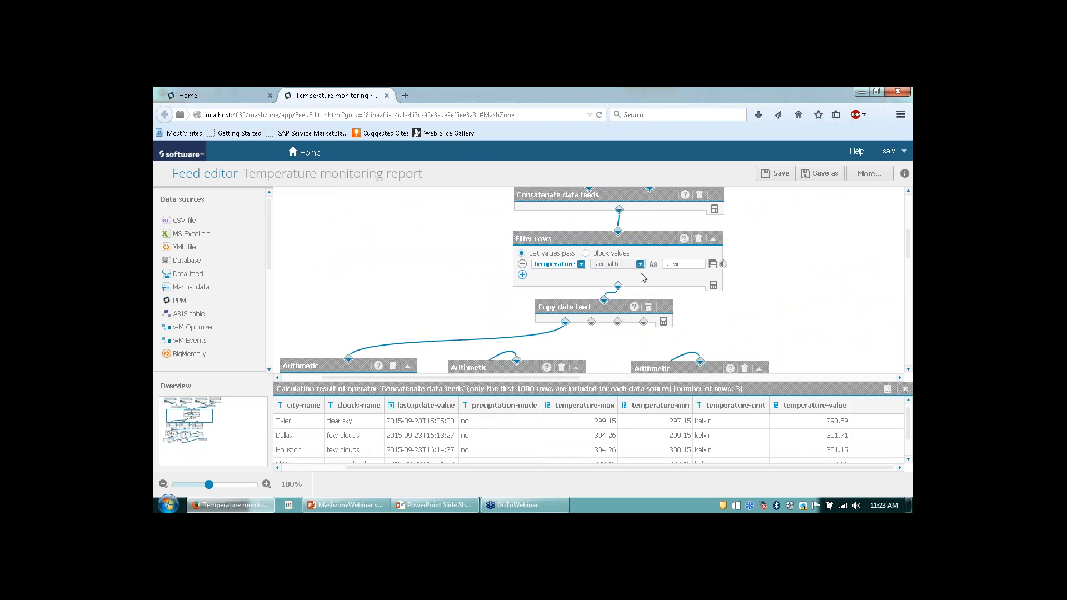
scroll(643, 278, "down", 1)
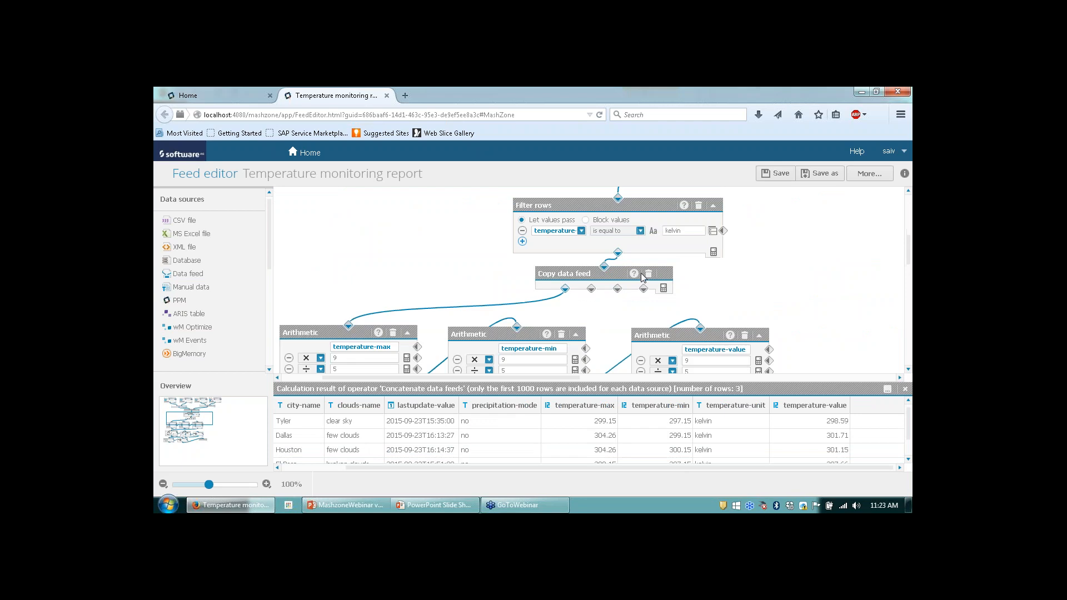
scroll(643, 278, "down", 1)
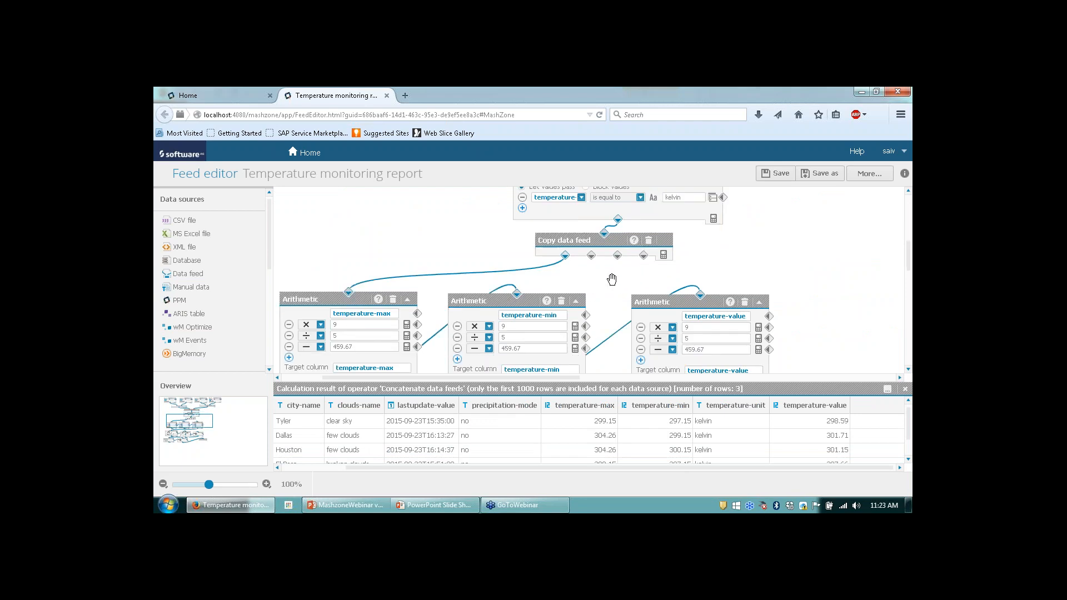
scroll(611, 279, "down", 1)
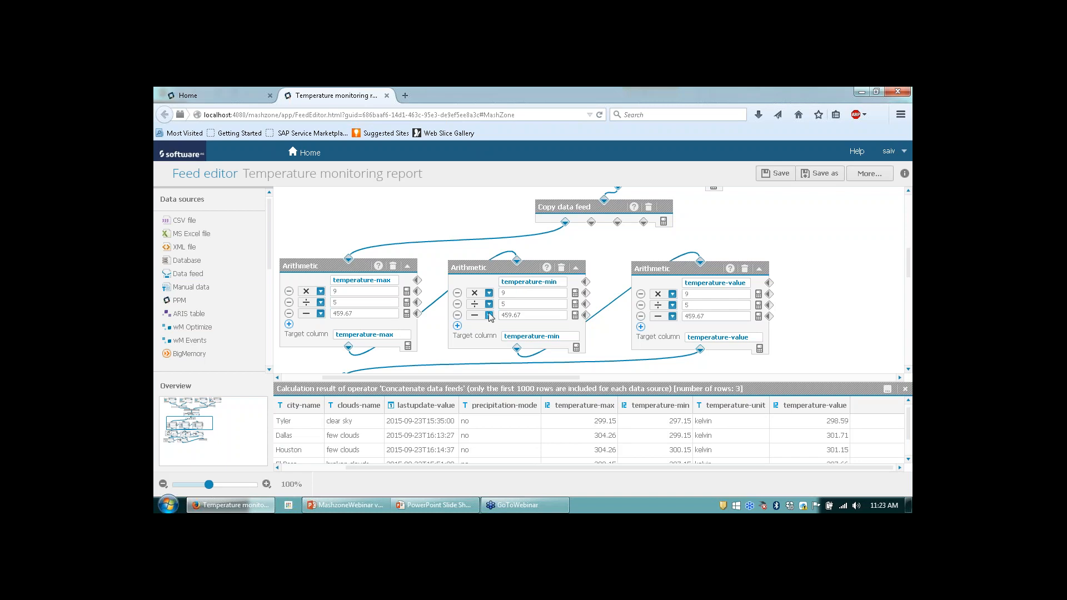
scroll(490, 317, "down", 1)
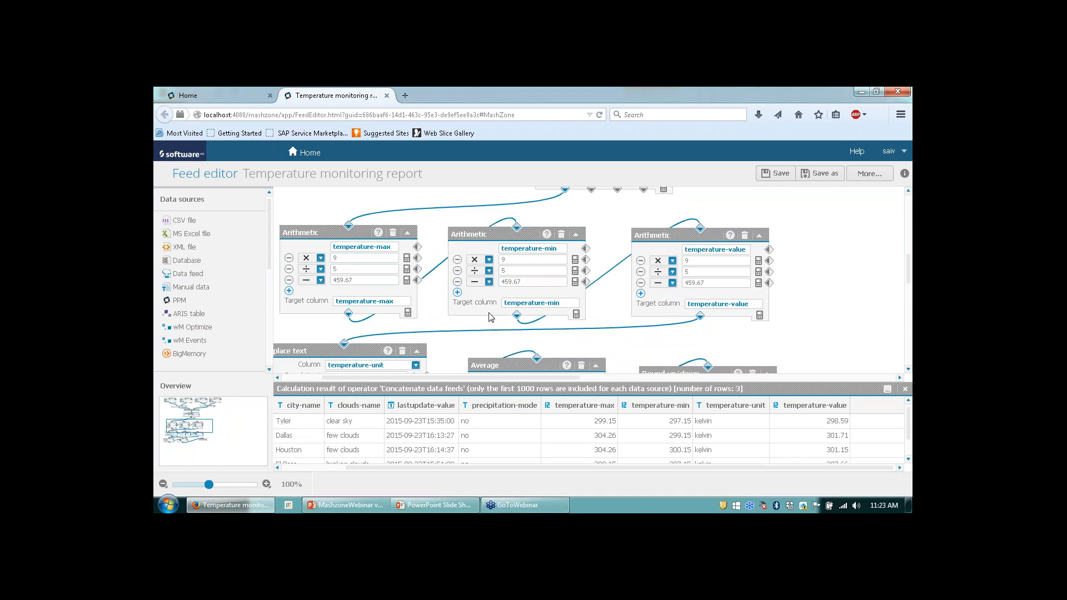
scroll(488, 315, "down", 1)
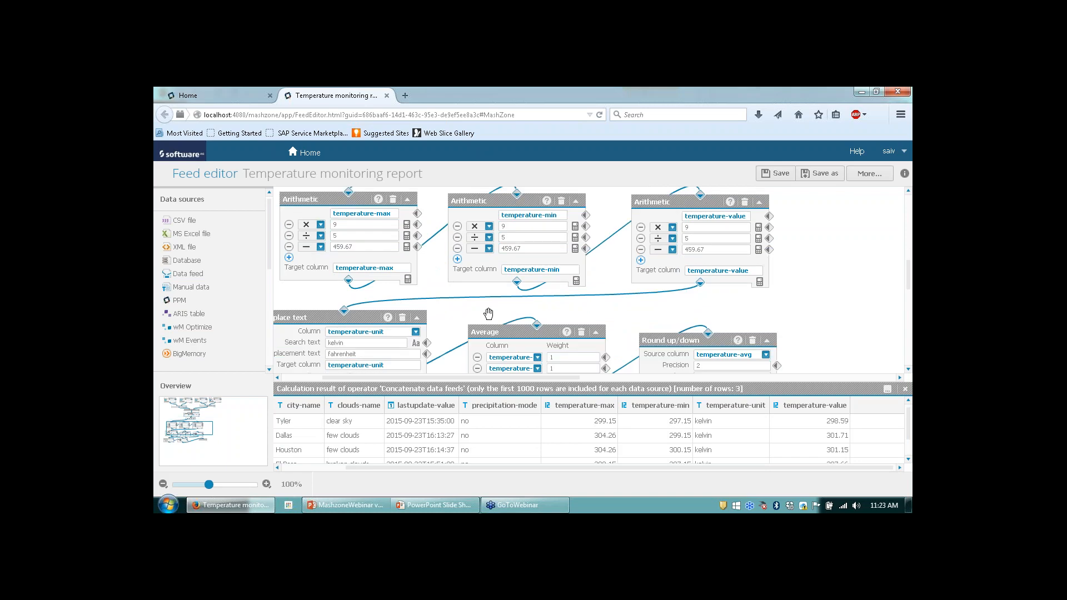
scroll(487, 314, "down", 1)
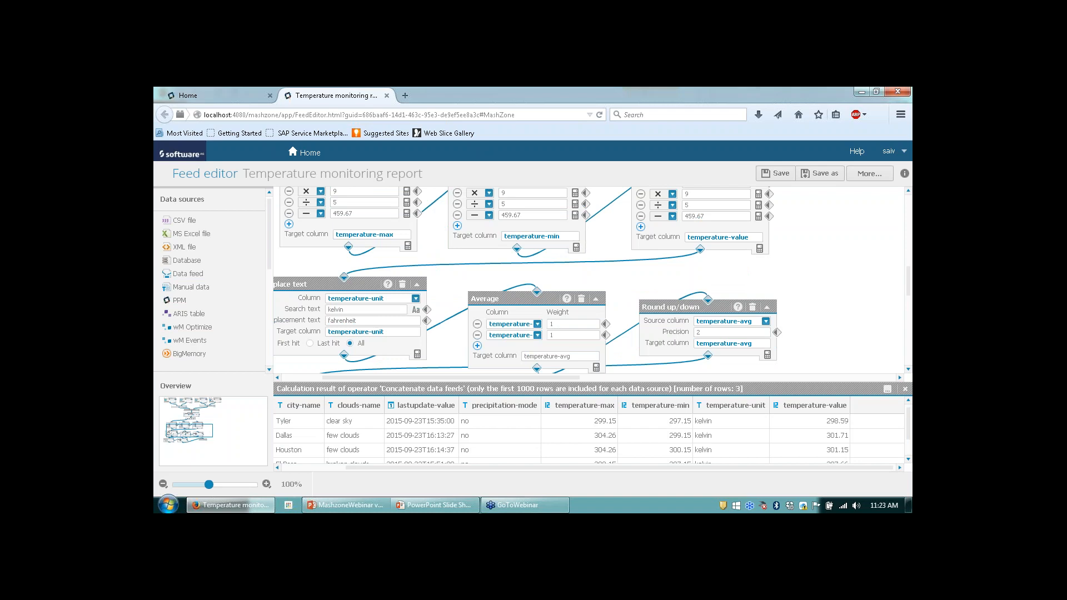
scroll(525, 268, "down", 1)
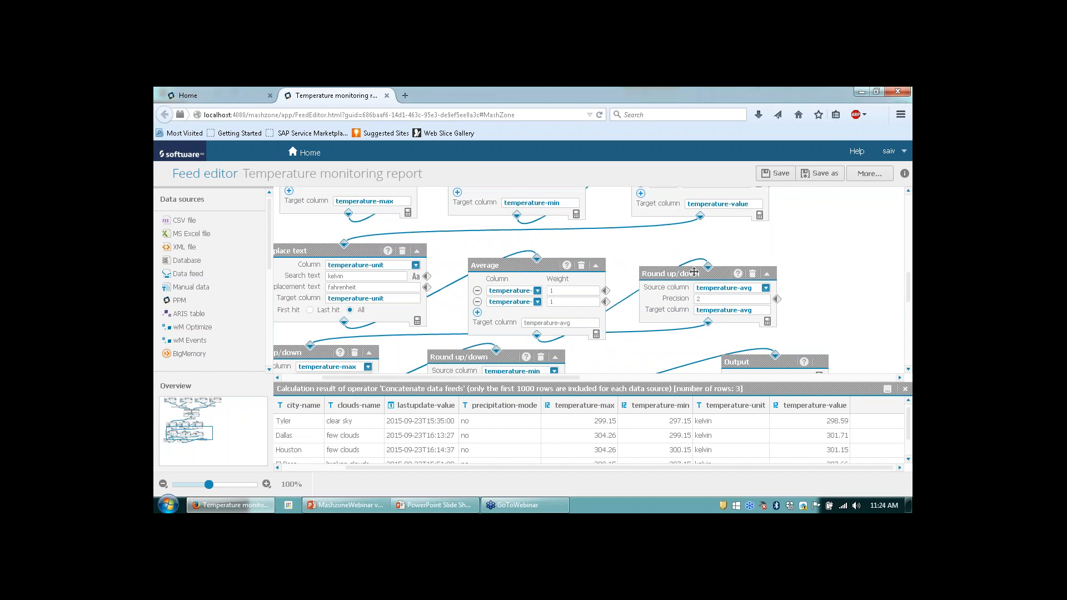
scroll(693, 273, "down", 1)
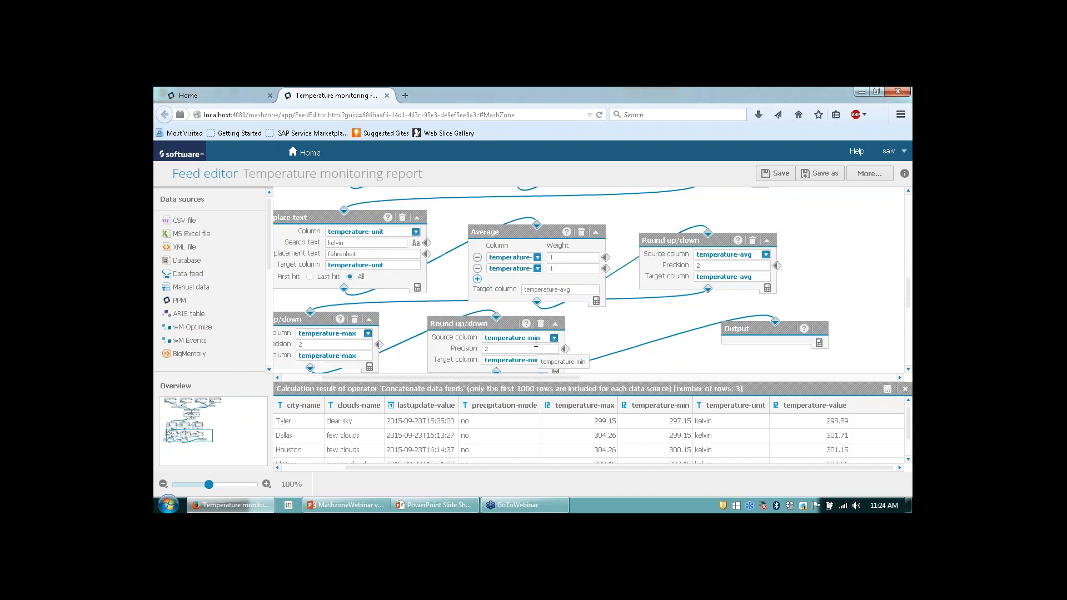
scroll(536, 343, "down", 1)
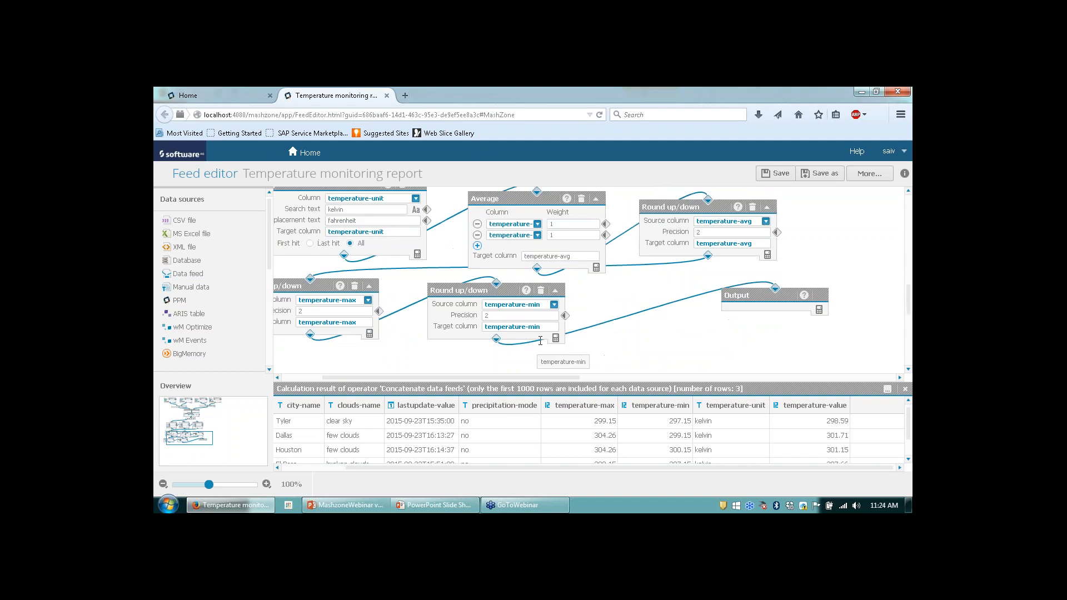
Calculate the data feed's Output operator and review the converted temperature results
left_click(805, 296)
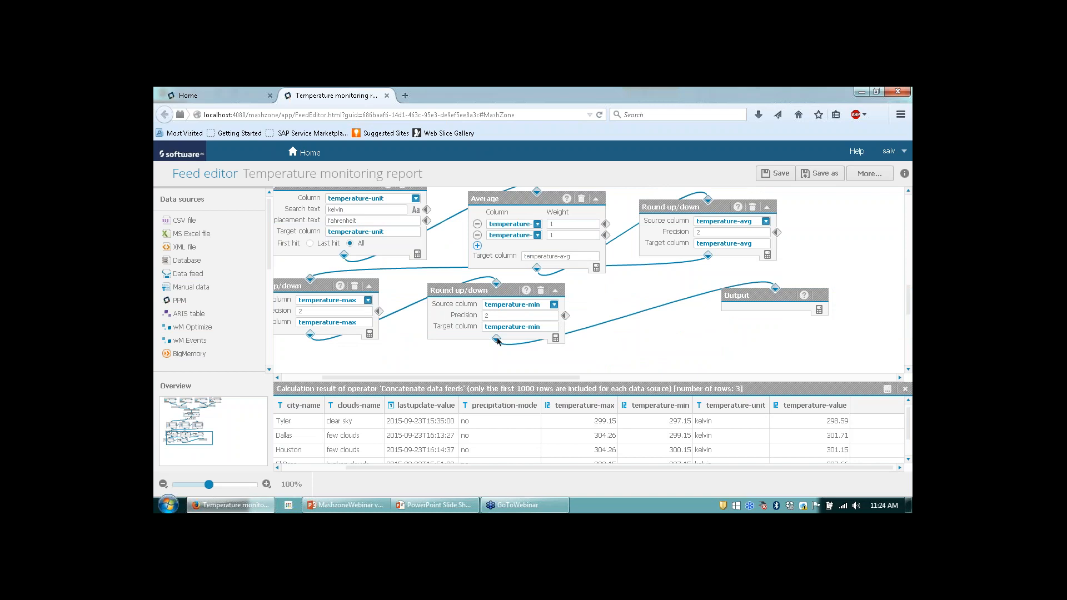
left_click_drag(496, 340, 820, 314)
left_click(819, 311)
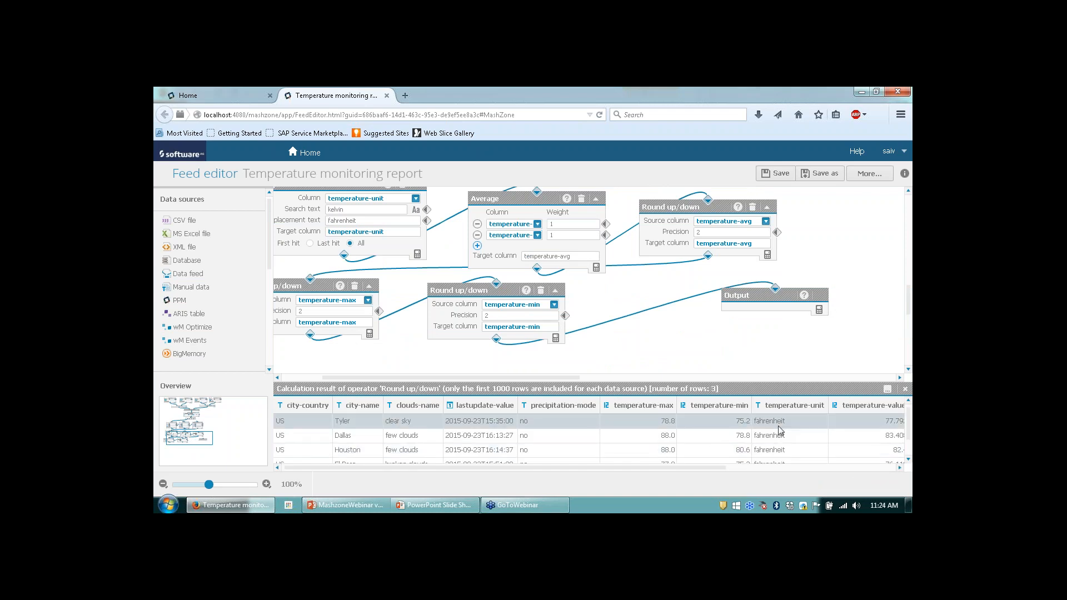
scroll(778, 439, "down", 1)
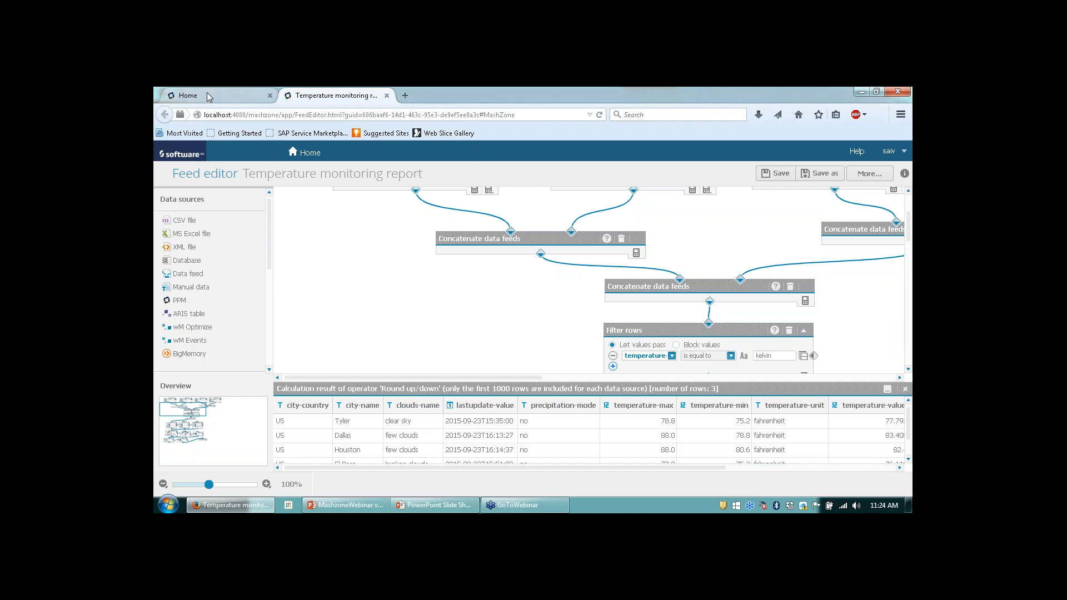
Return to the MashZone home page and display the list of dashboards
left_click(208, 97)
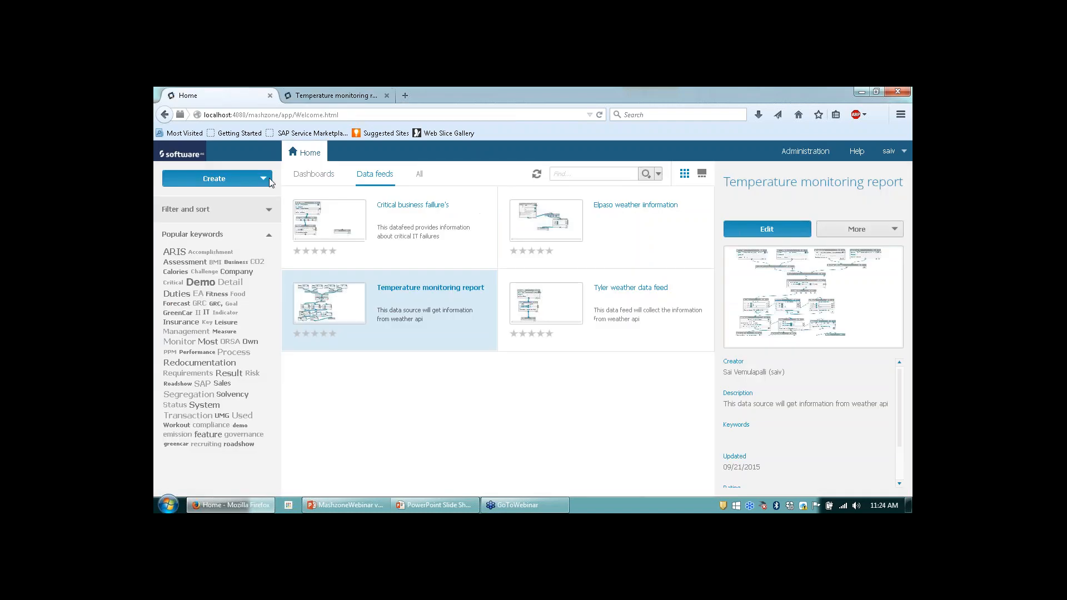
left_click(231, 179)
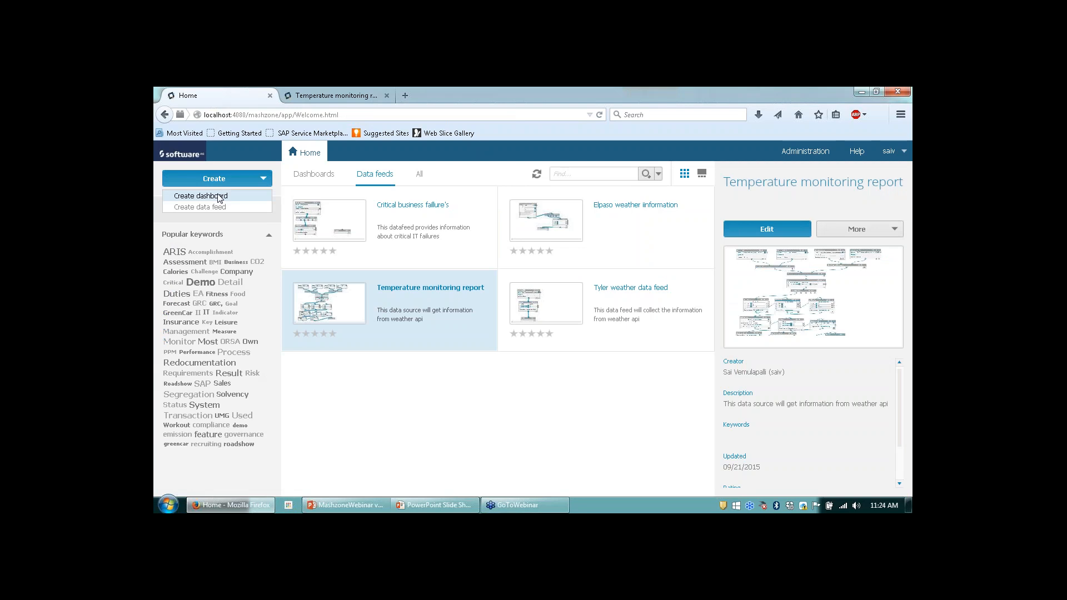
left_click(315, 175)
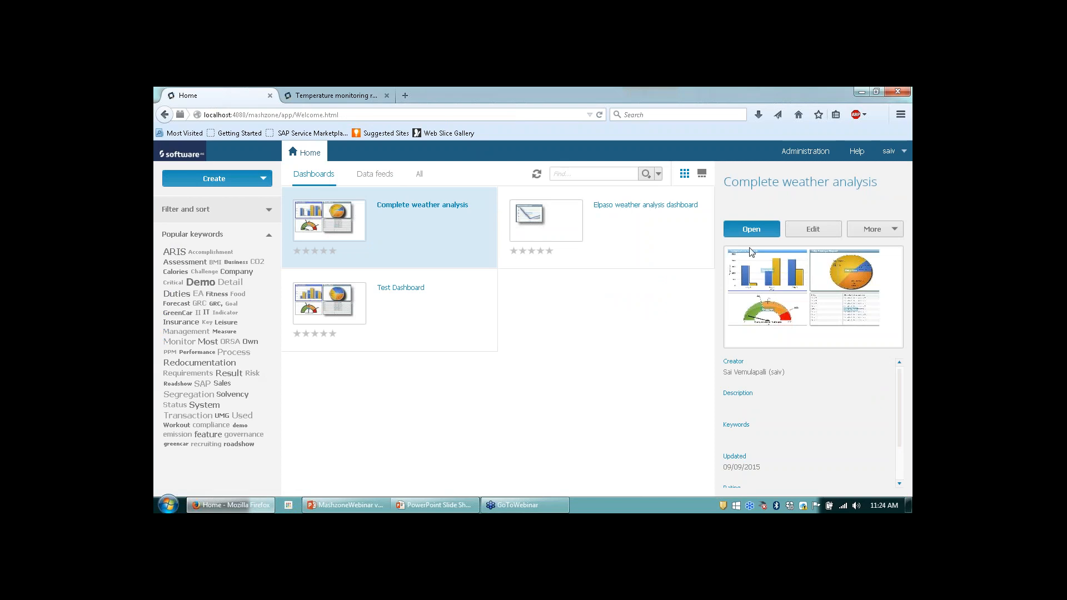
Open the "Complete weather analysis" dashboard for editing and look over the available dashboard components and its existing charts
left_click(803, 234)
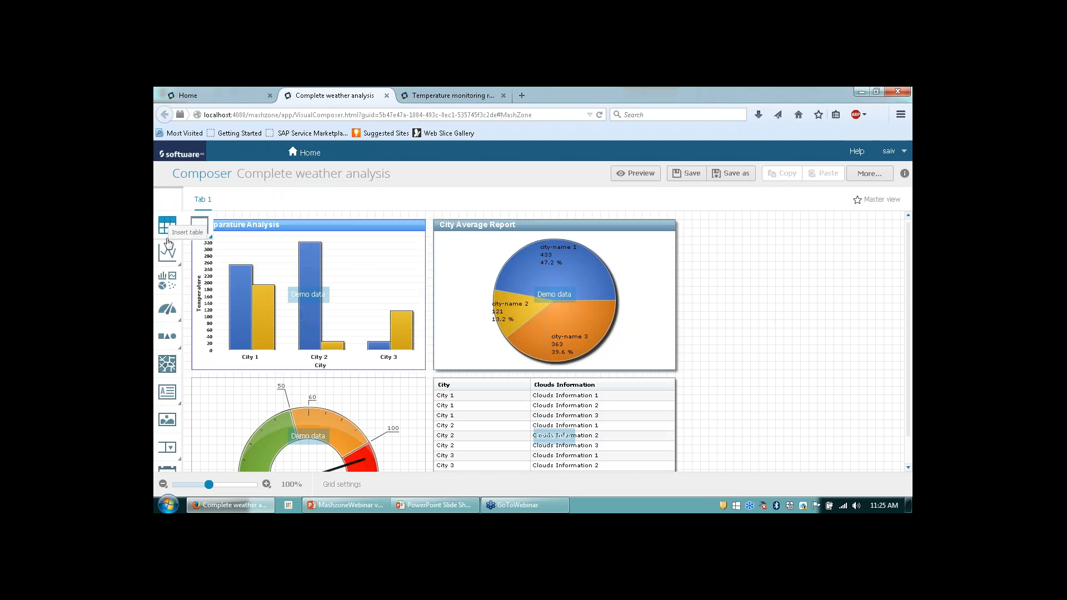
mouse_move(169, 248)
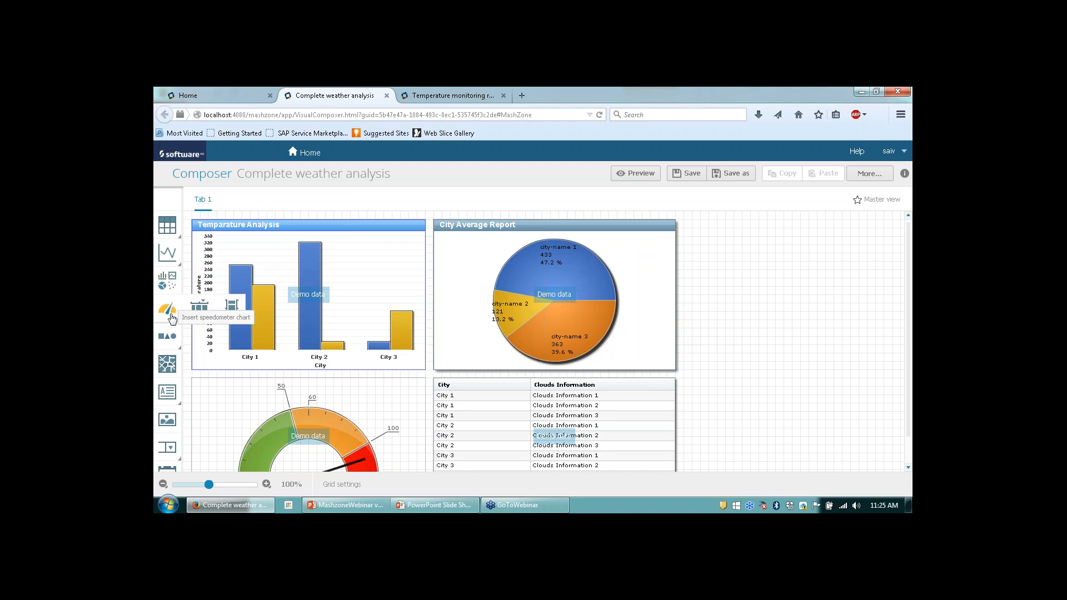
mouse_move(171, 345)
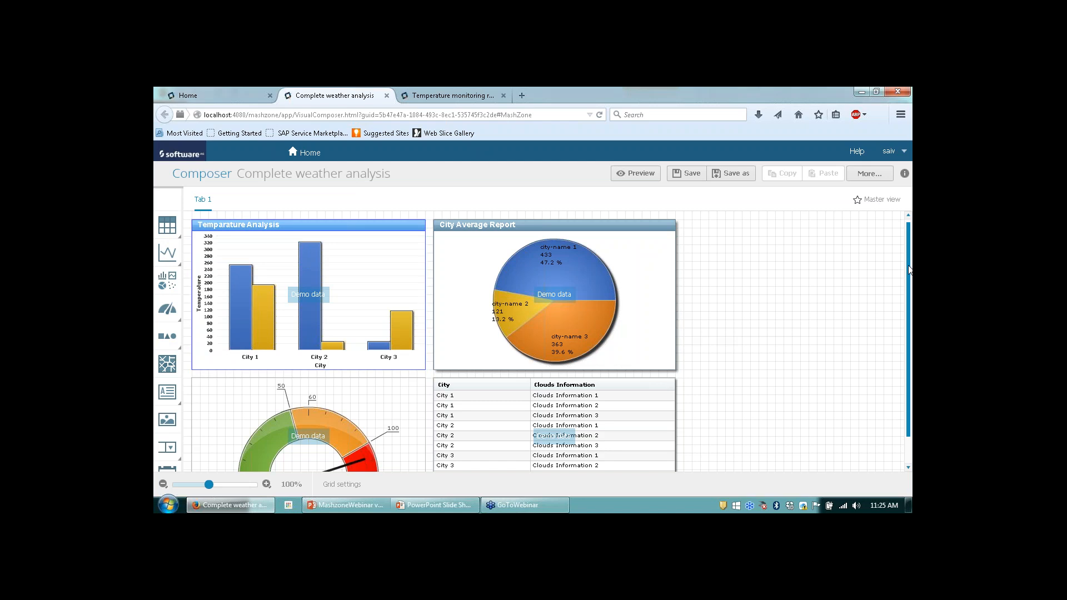
left_click_drag(909, 270, 909, 274)
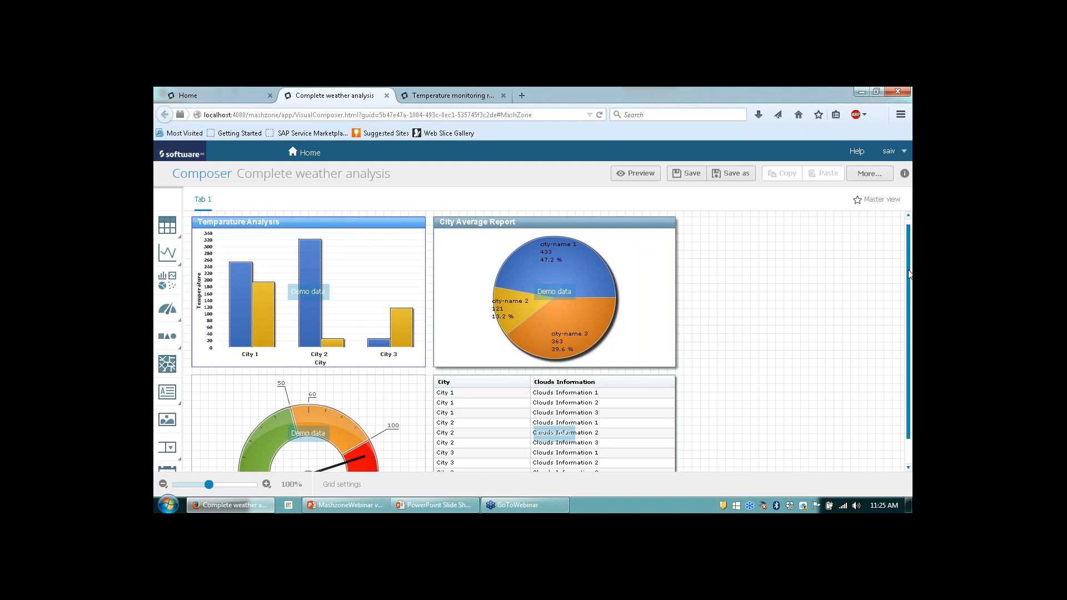
left_click_drag(909, 274, 908, 301)
mouse_move(175, 449)
mouse_move(176, 225)
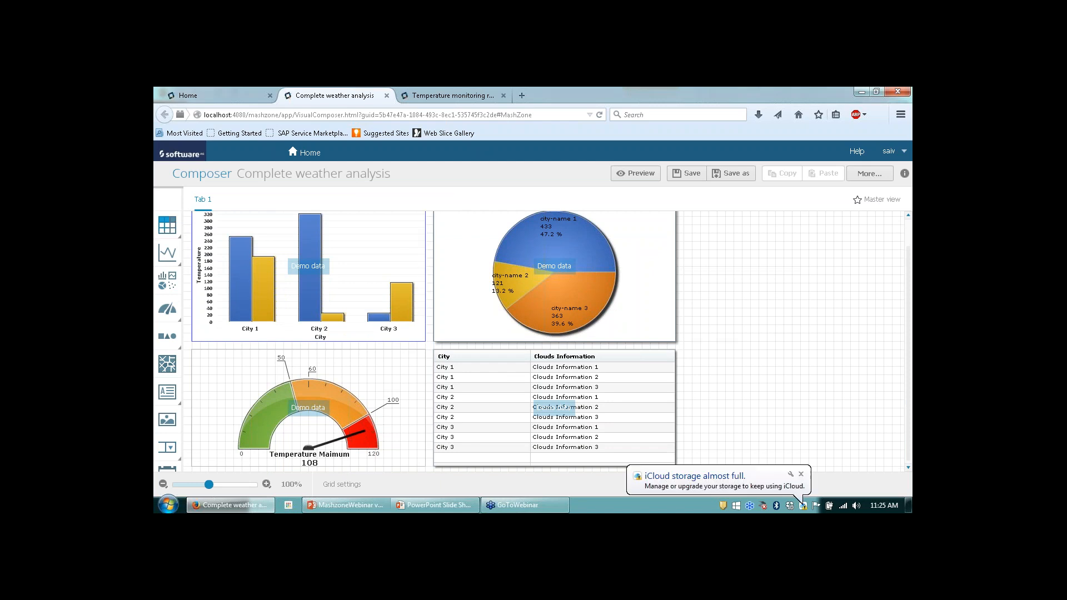
Review the data assignment of the "Temparature Analysis" column chart, then close it without saving
left_click(397, 253)
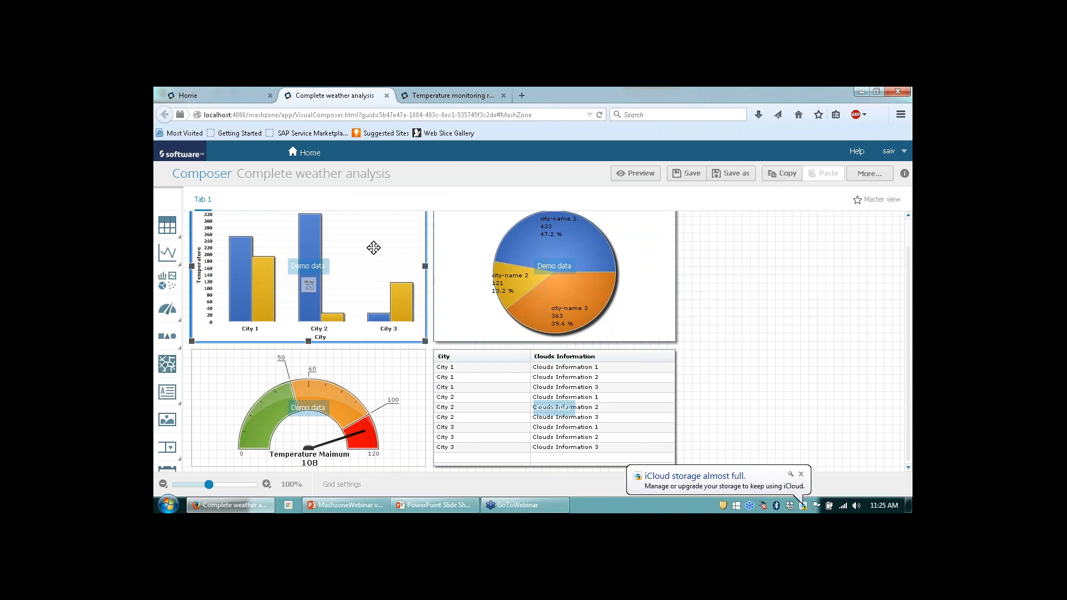
scroll(374, 248, "up", 1)
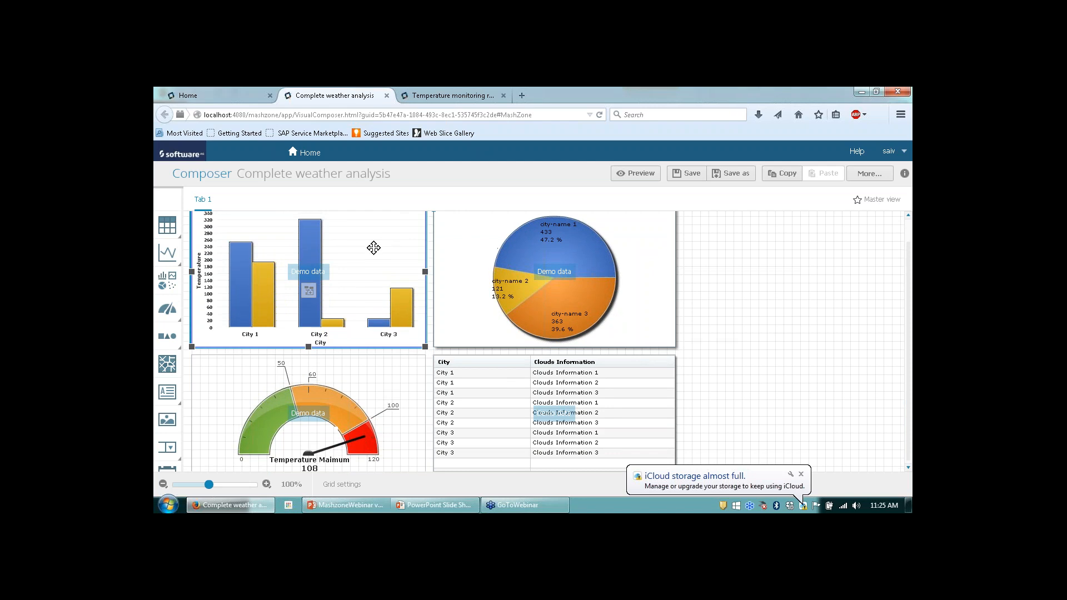
mouse_move(514, 229)
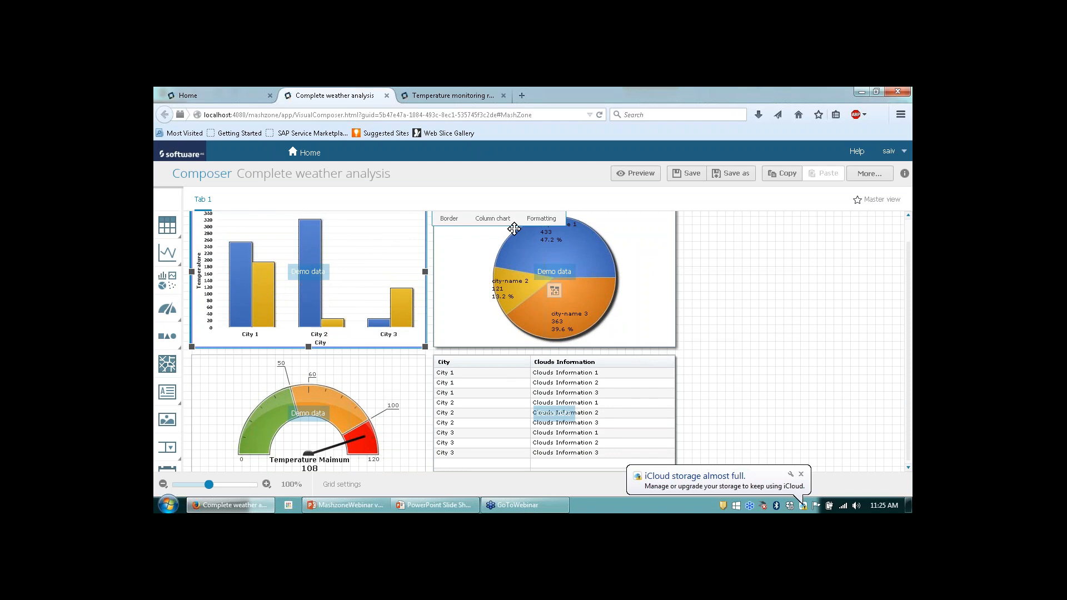
scroll(760, 318, "up", 1)
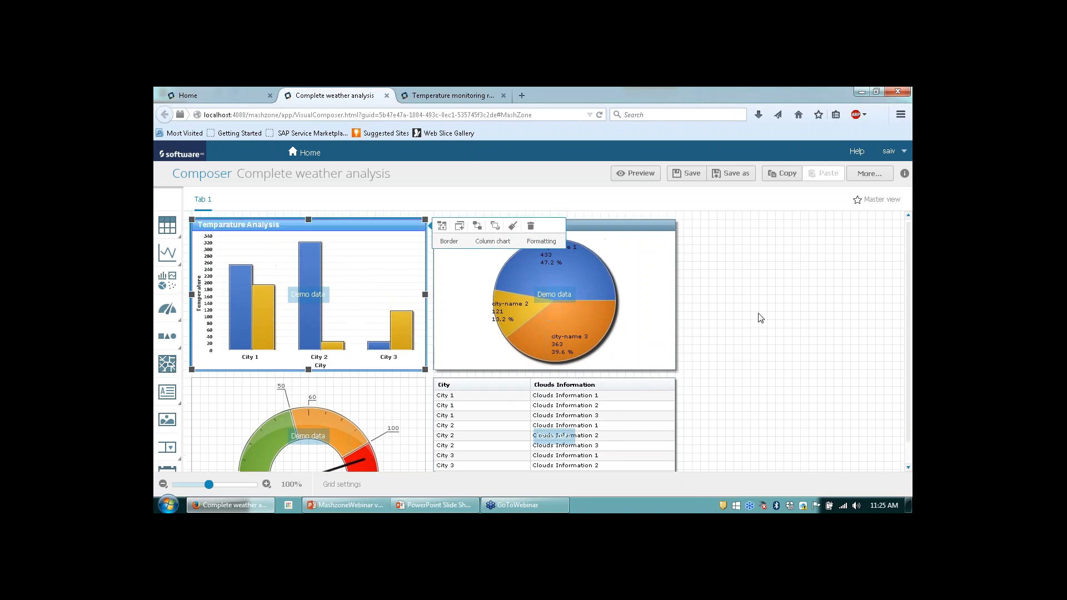
left_click(443, 230)
left_click(308, 313)
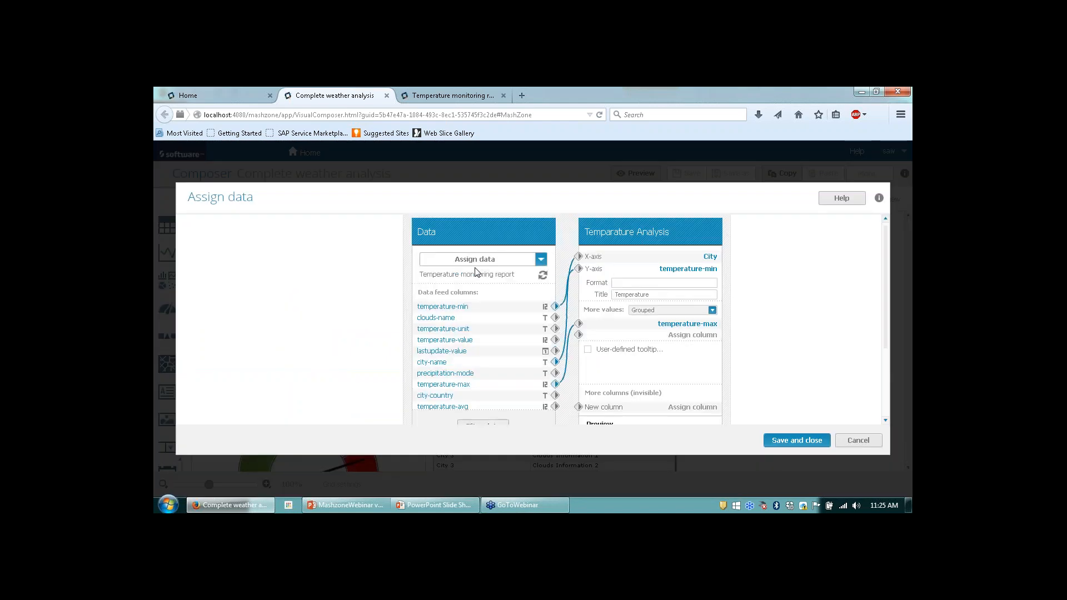
left_click(857, 440)
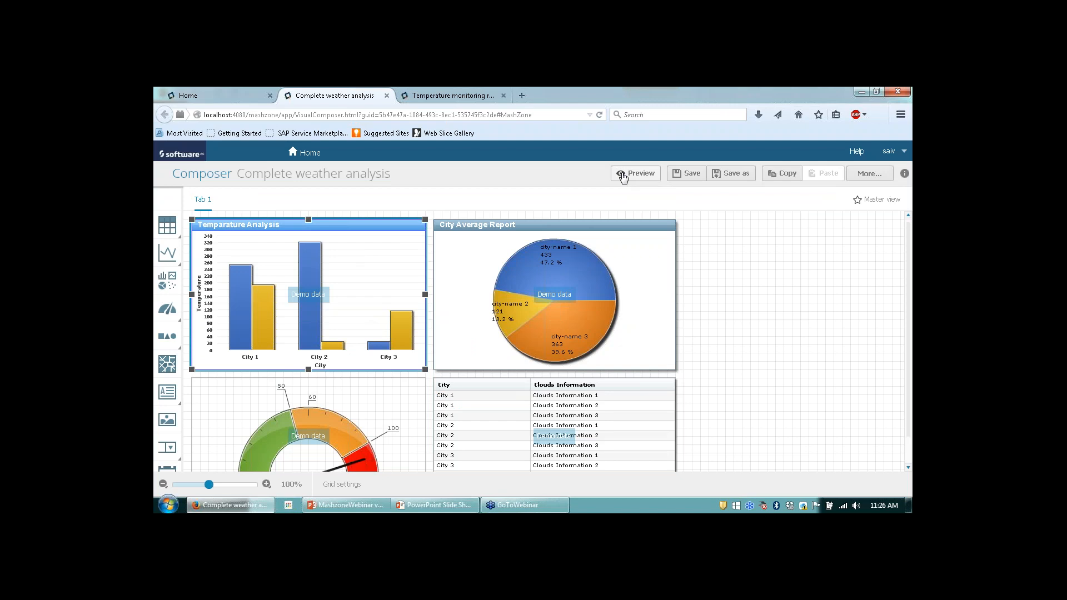
Preview the dashboard and inspect the minimum and maximum temperatures per city in the "Temparature Analysis" column chart
left_click(622, 177)
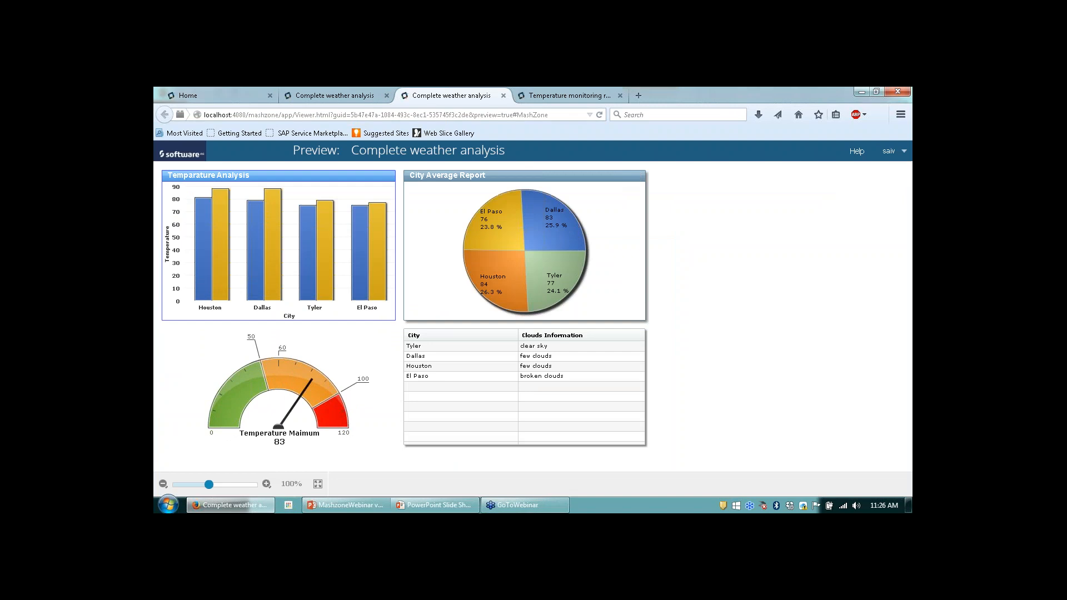
mouse_move(209, 275)
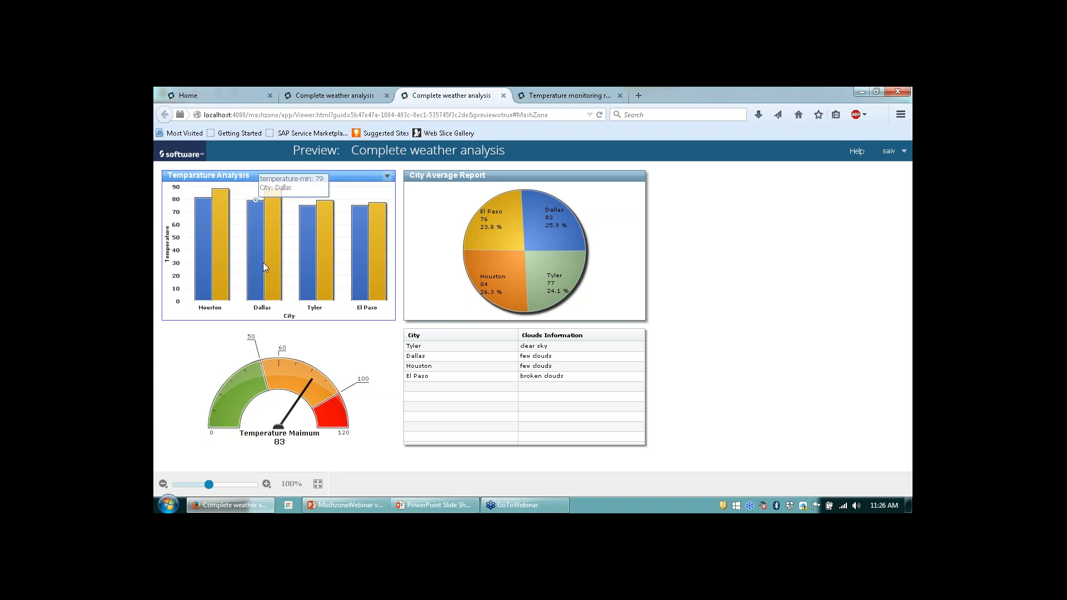
mouse_move(268, 237)
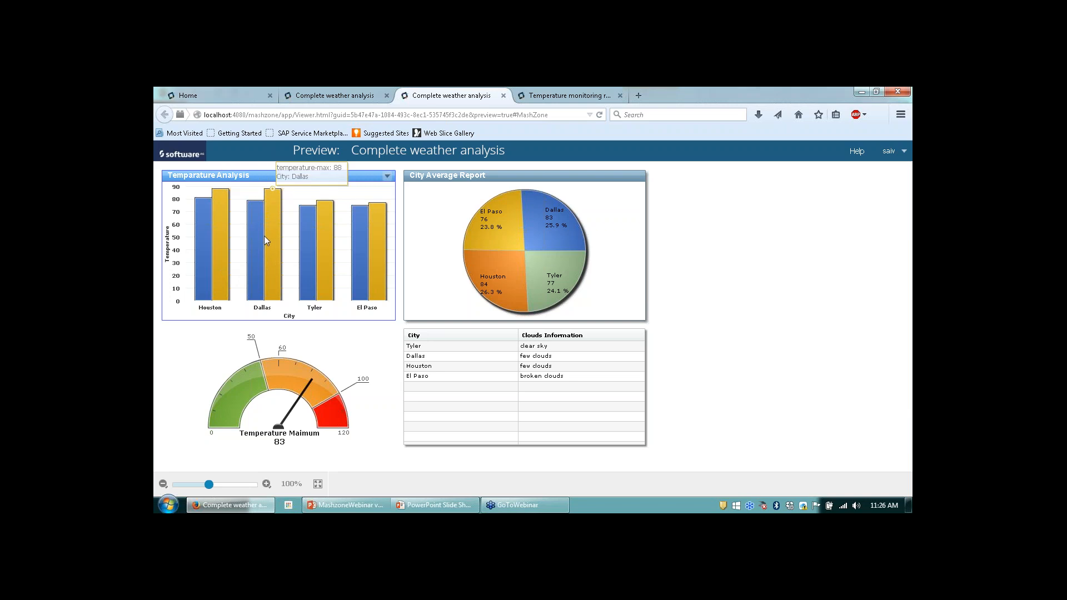
mouse_move(366, 251)
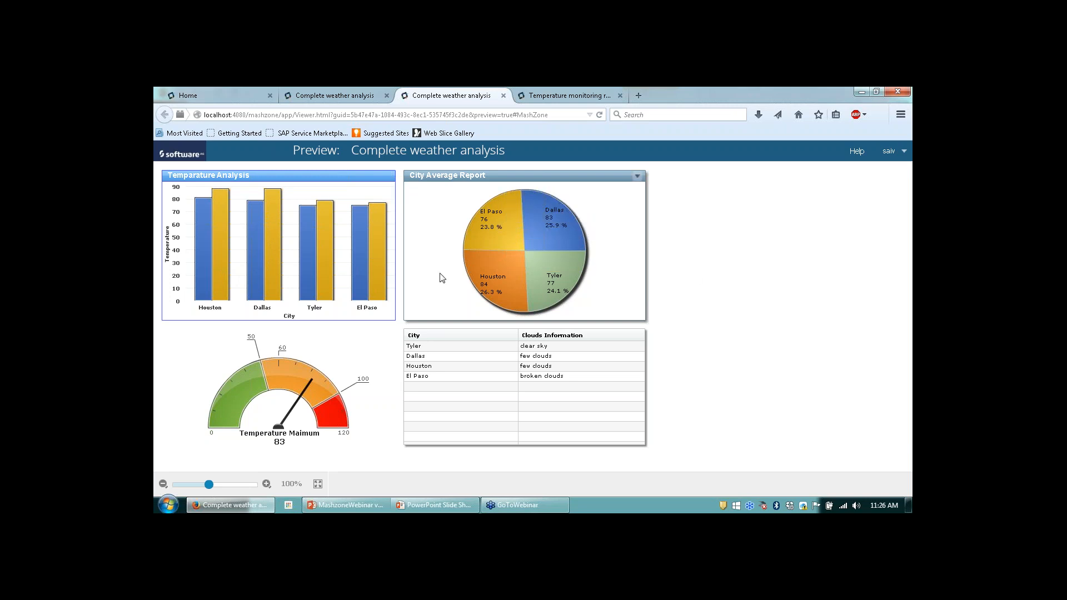
Inspect the Tyler and Houston slices of the "City Average Report" pie chart, select Houston's slice, and select El Paso's row in the clouds table
mouse_move(553, 297)
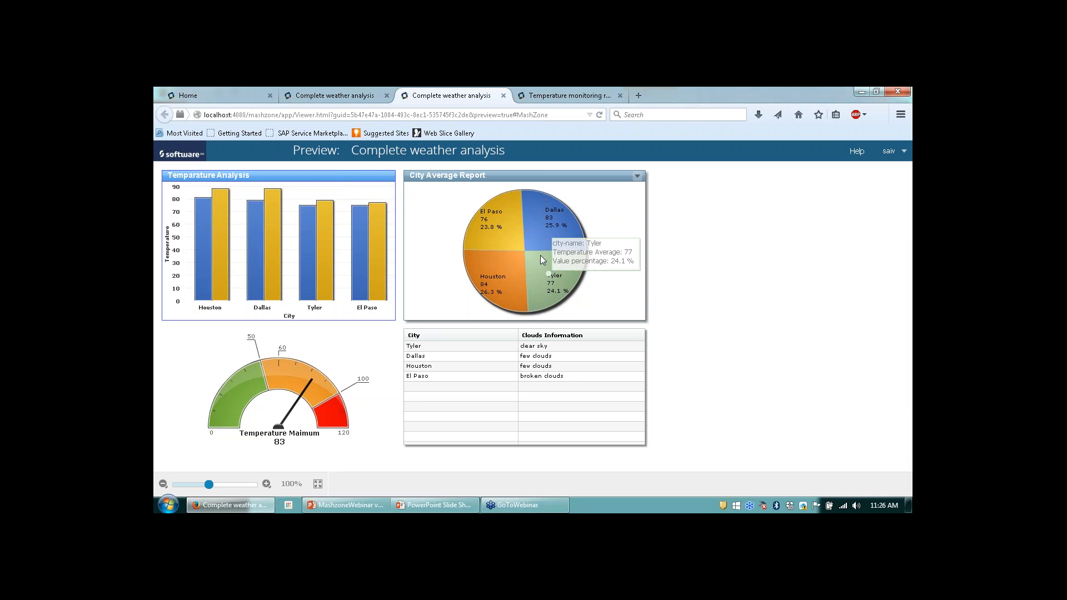
mouse_move(512, 278)
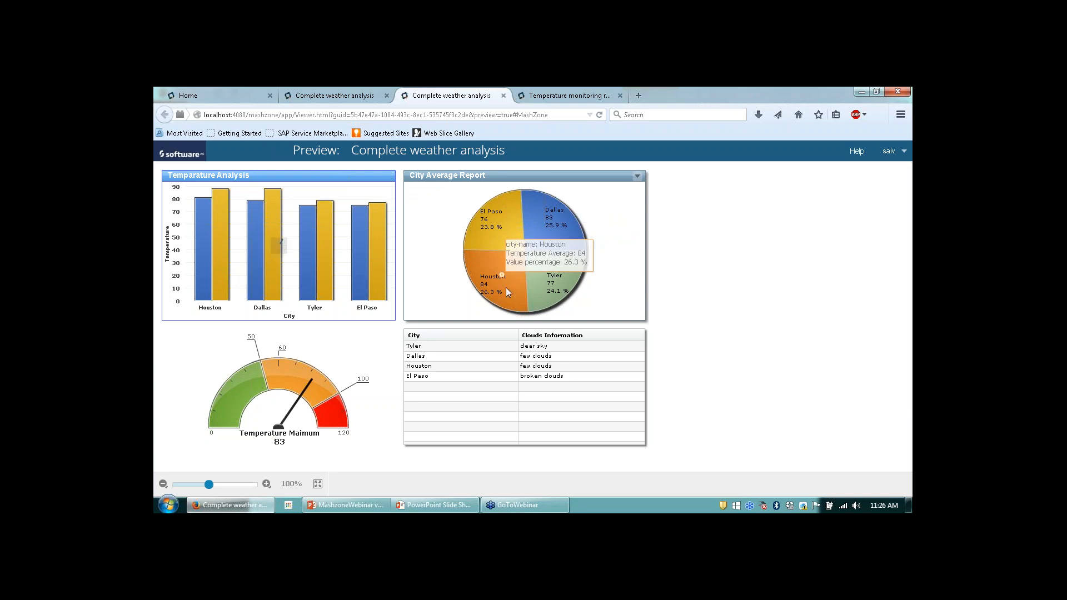
left_click(511, 285)
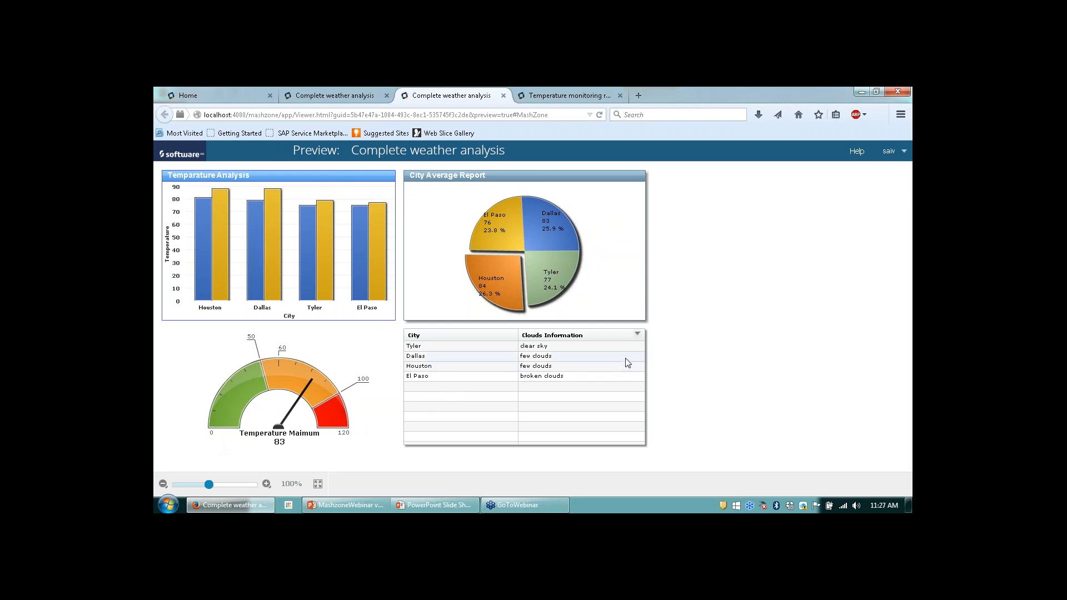
left_click(419, 357)
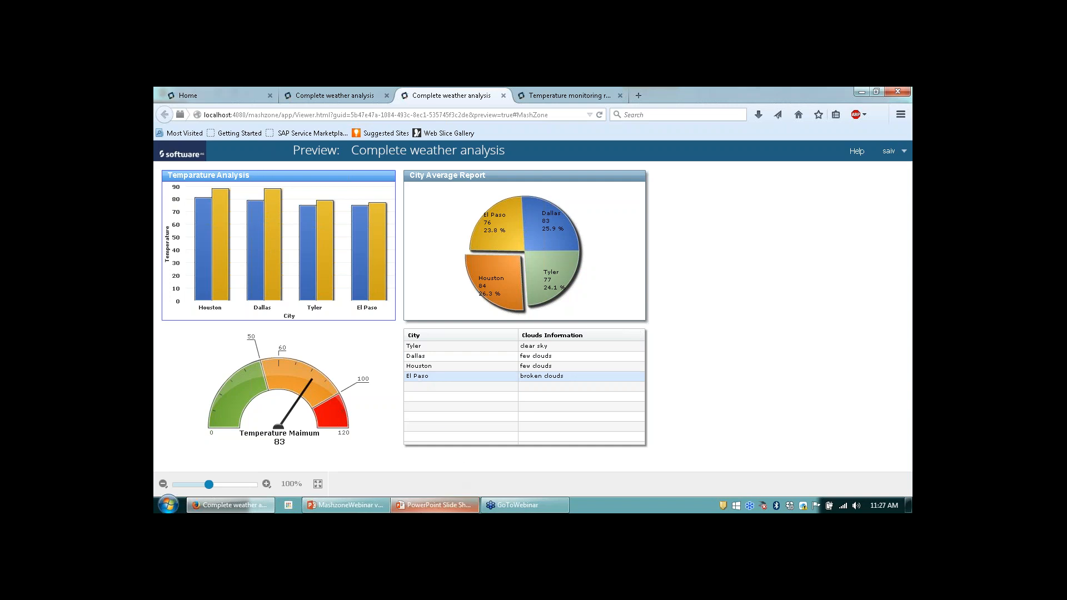
Switch from the dashboard preview to the webinar presentation in PowerPoint
mouse_move(434, 504)
key("alt+Tab")
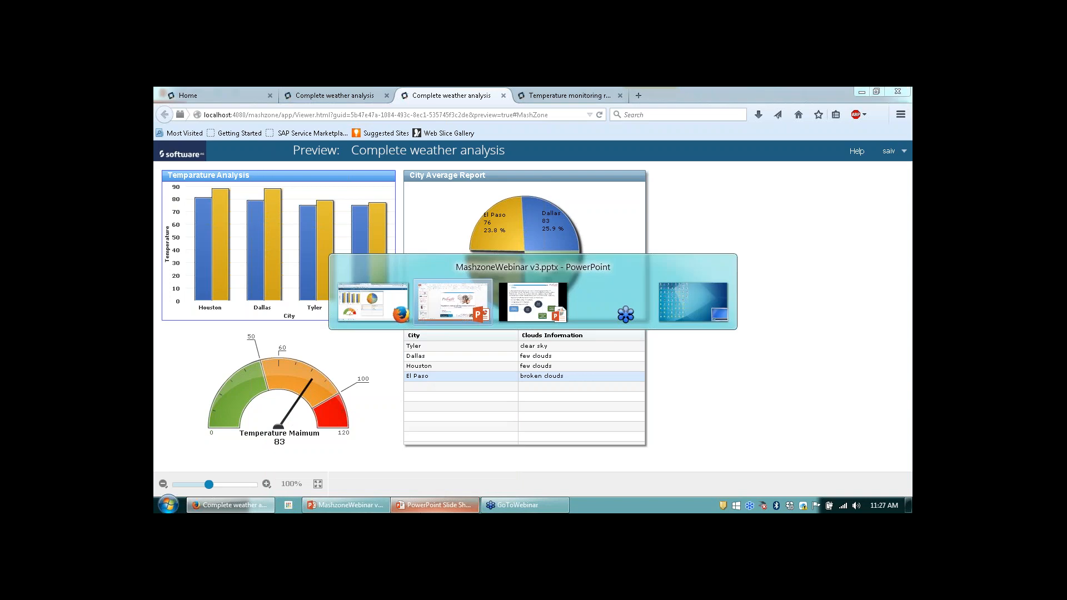